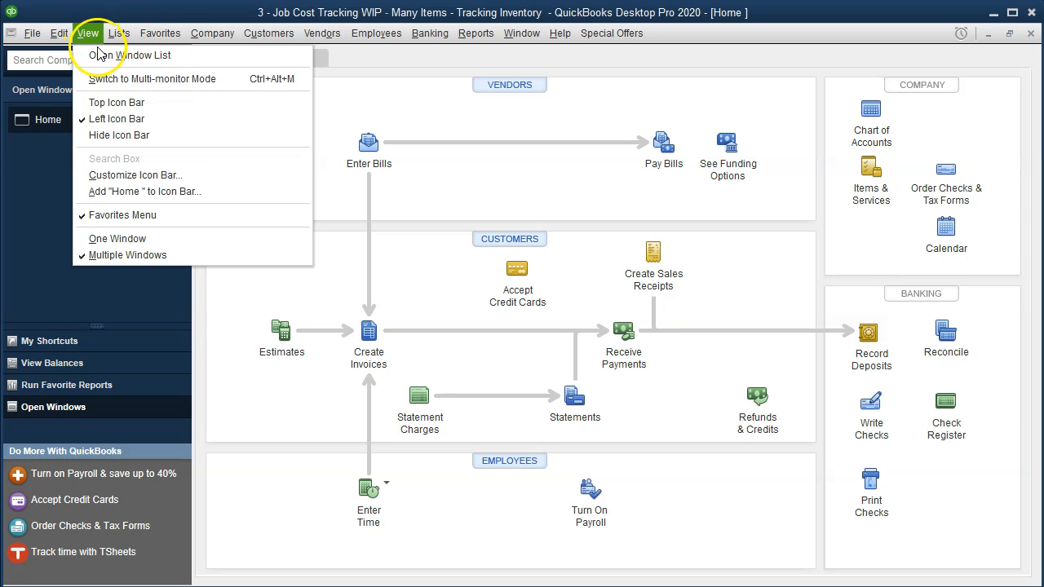
Switch to the Excel workbook and examine the 1/12 cost of goods sold and cash entry on sheet 1.12 alongside the trial balance accounts.
left_click(90, 56)
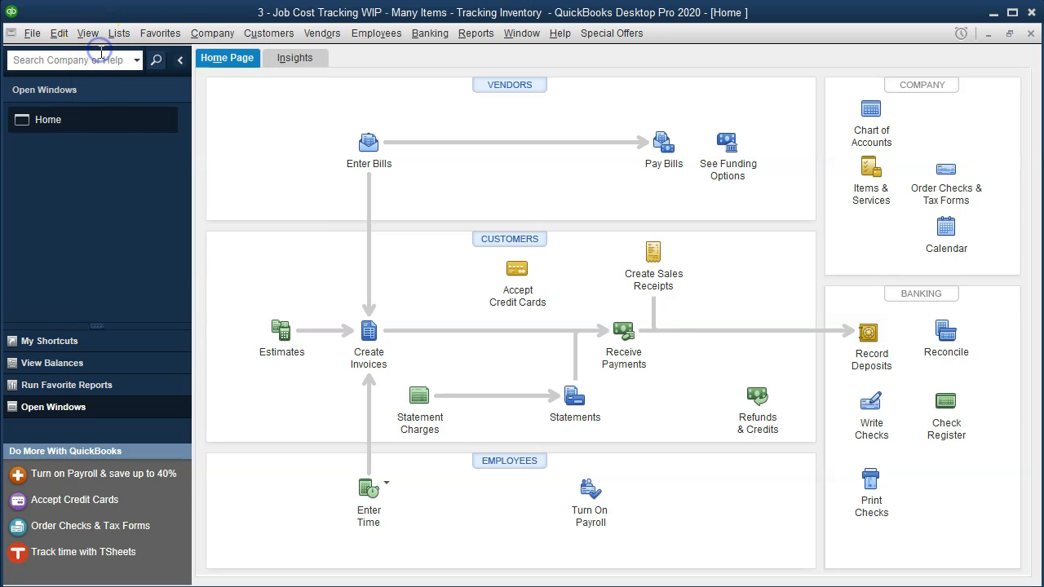
left_click(347, 585)
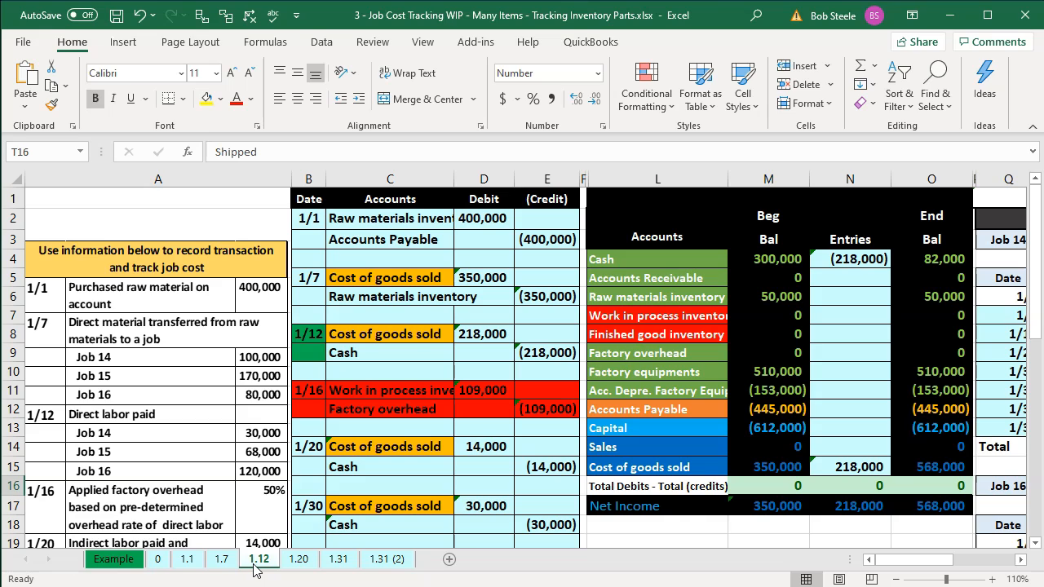
left_click(349, 406)
left_click(310, 341)
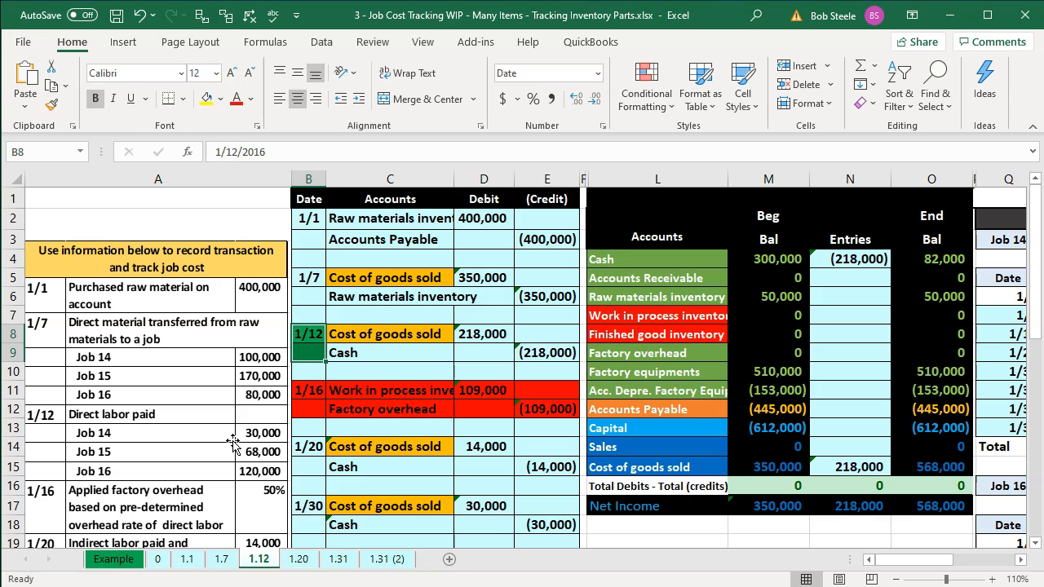
left_click(487, 331)
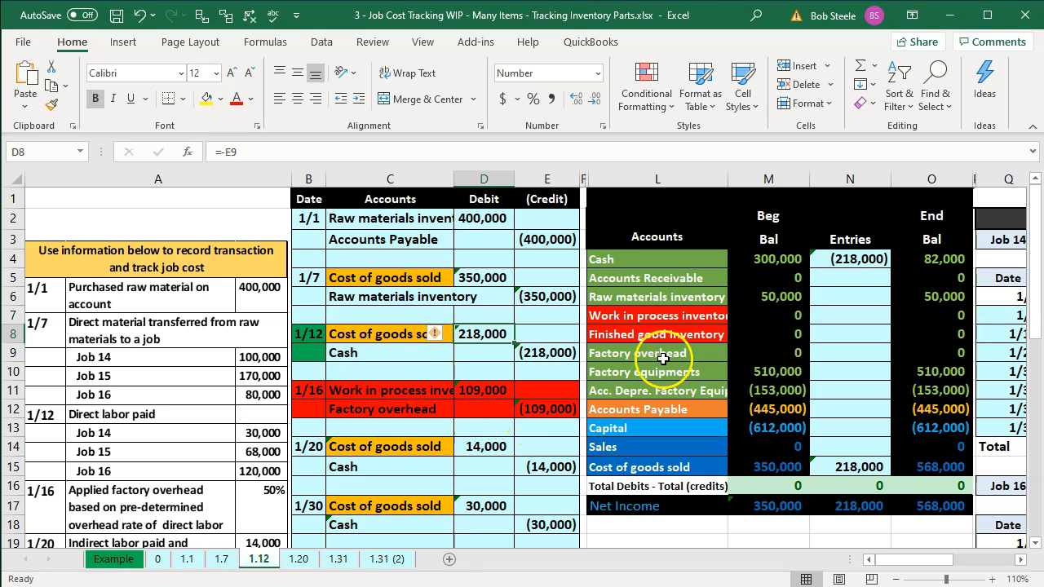
left_click(650, 321)
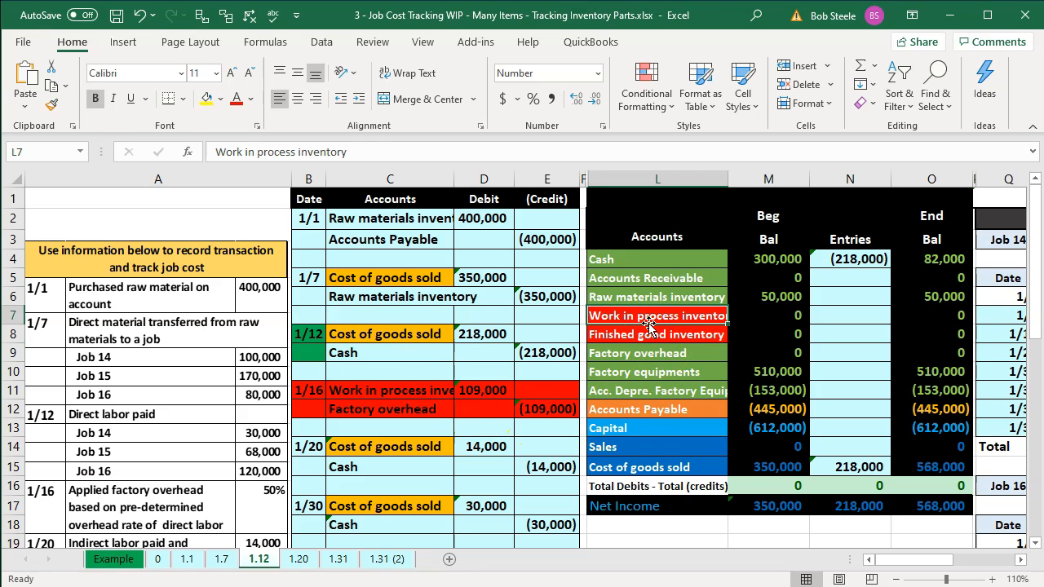
left_click(628, 467)
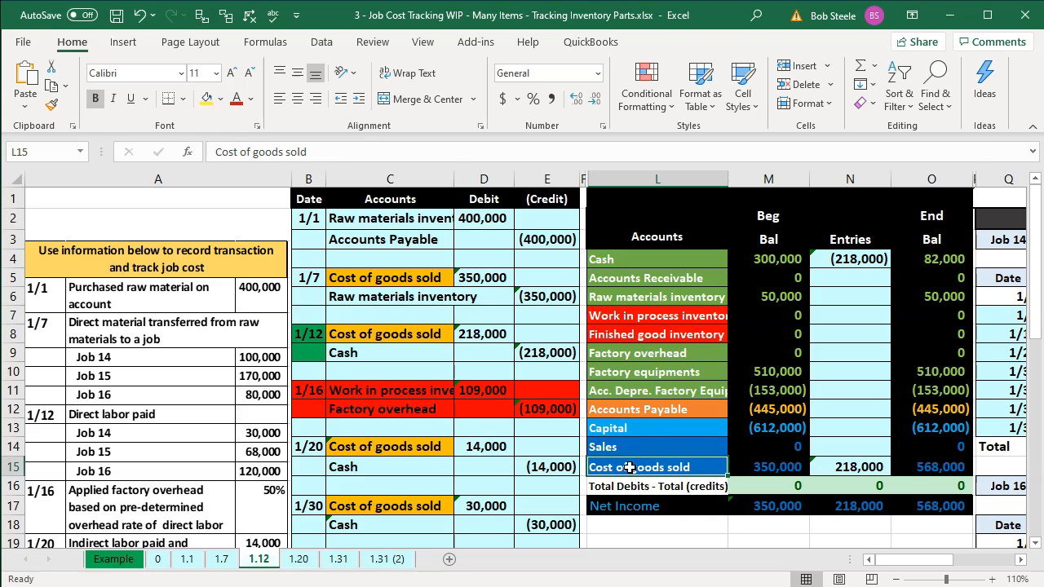
left_click(472, 333)
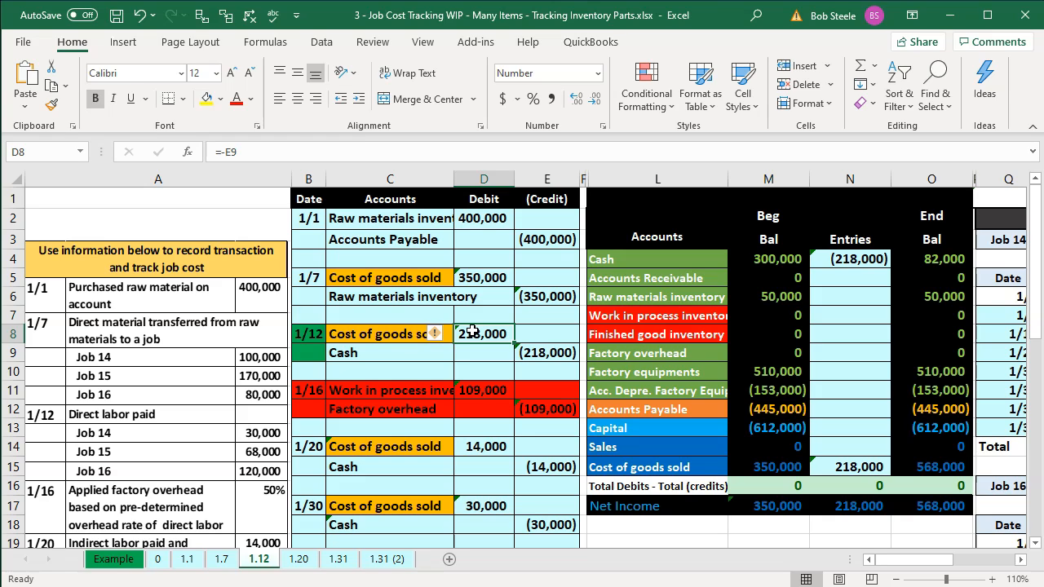
left_click(372, 334)
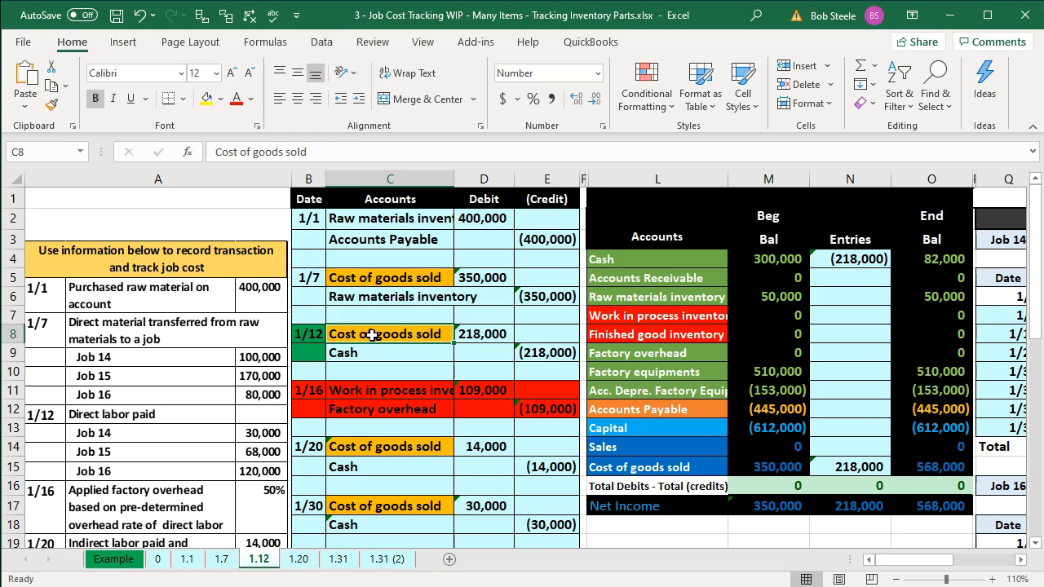
Examine the 1/12 direct labor amounts in the job cost records for Job 14 and Job 15.
key("Right")
key("Right")
key("Right")
key("Right")
key("Right")
key("Right")
key("Right")
key("Right")
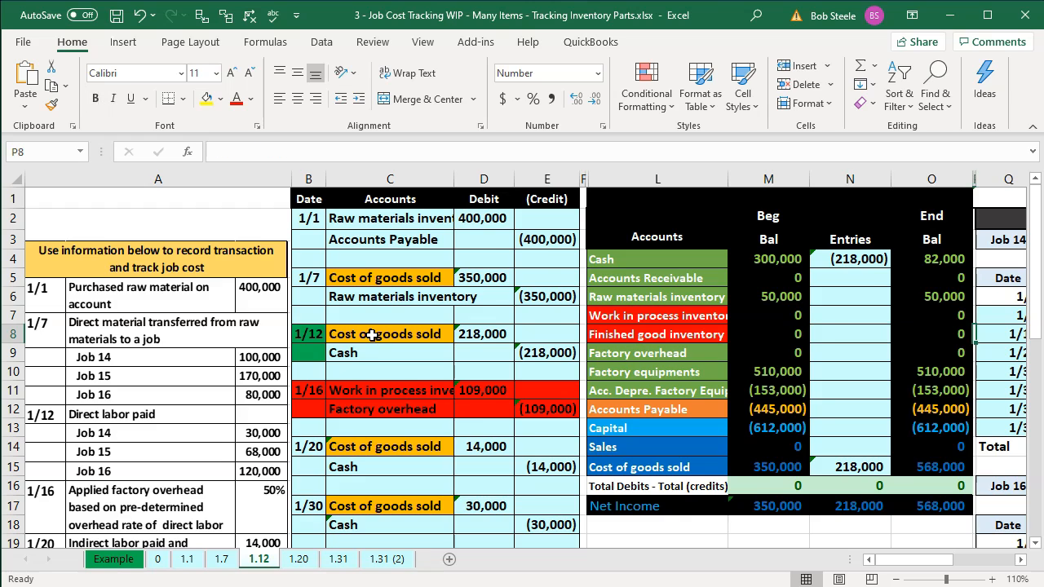
key("Right")
key("Right")
key("Right")
key("Right")
key("Right")
key("Right")
key("Right")
key("Right")
key("Right")
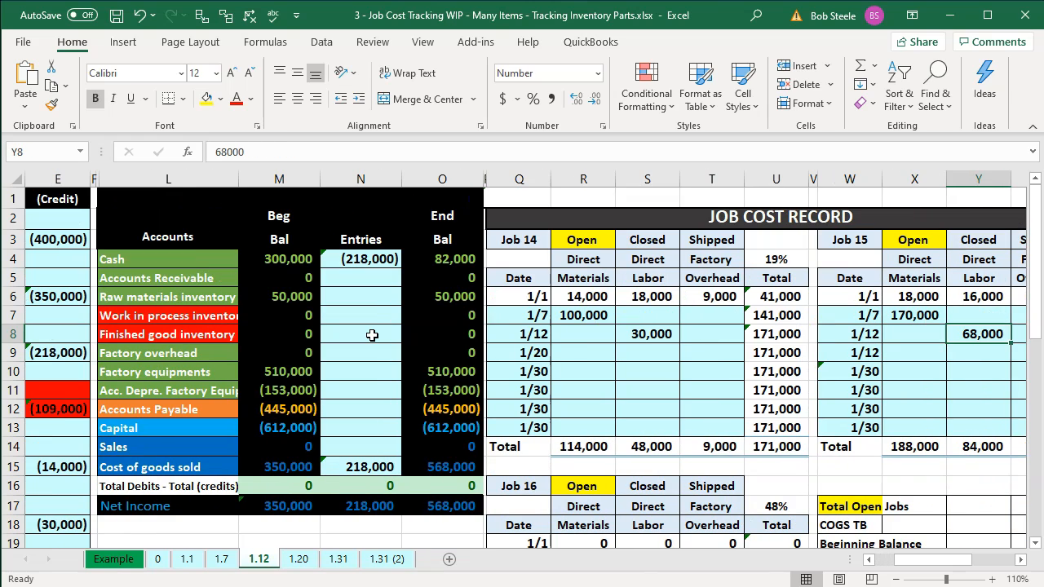
left_click(606, 356)
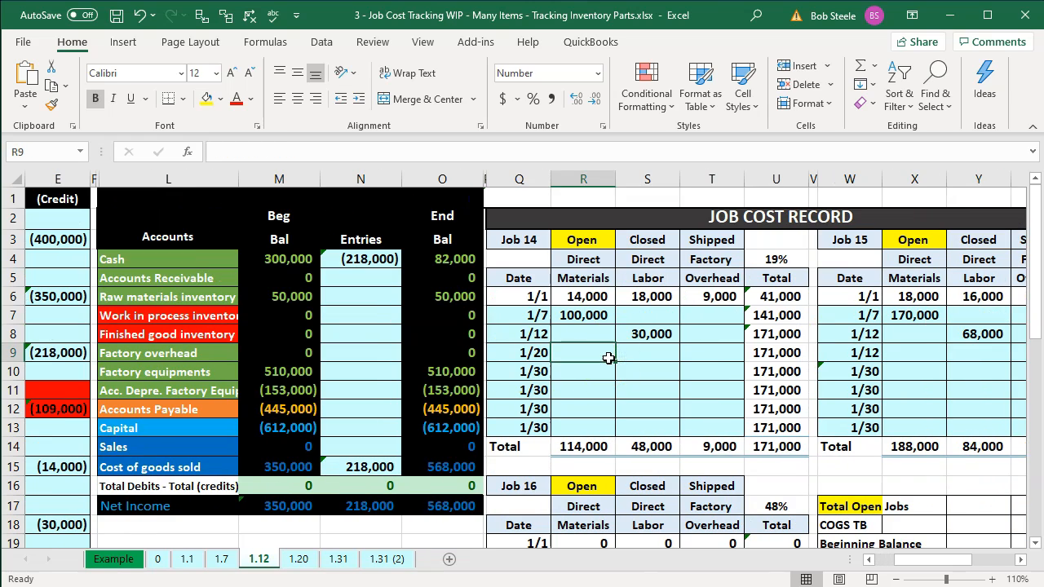
key("Right")
key("Right")
key("Right")
key("Right")
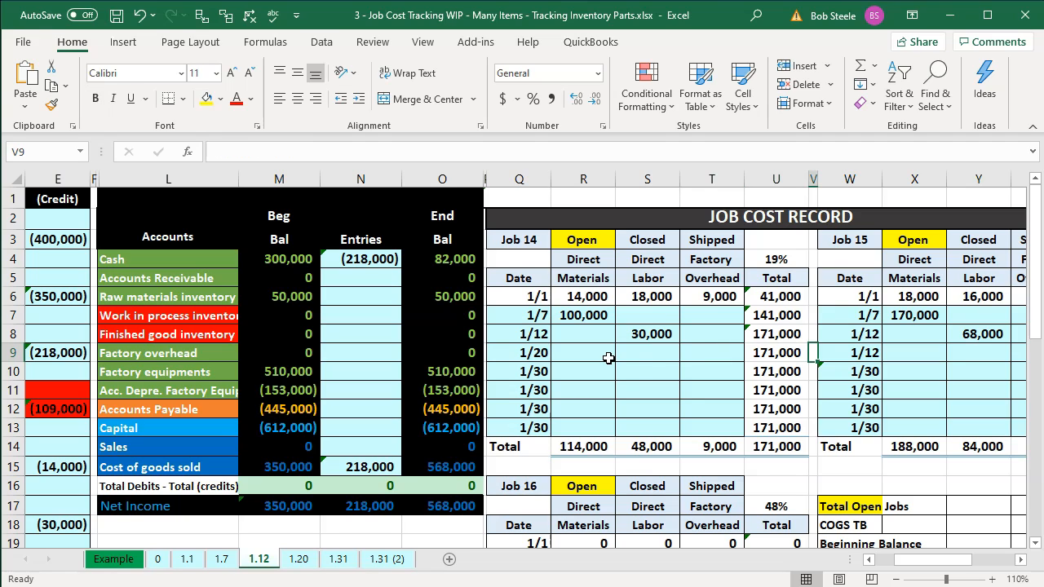
left_click(659, 334)
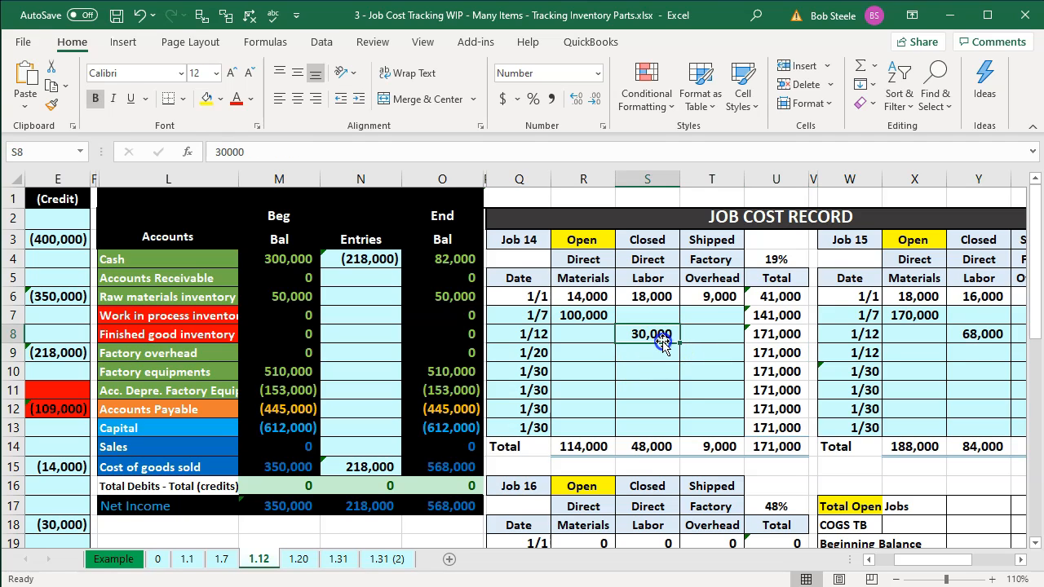
left_click(971, 344)
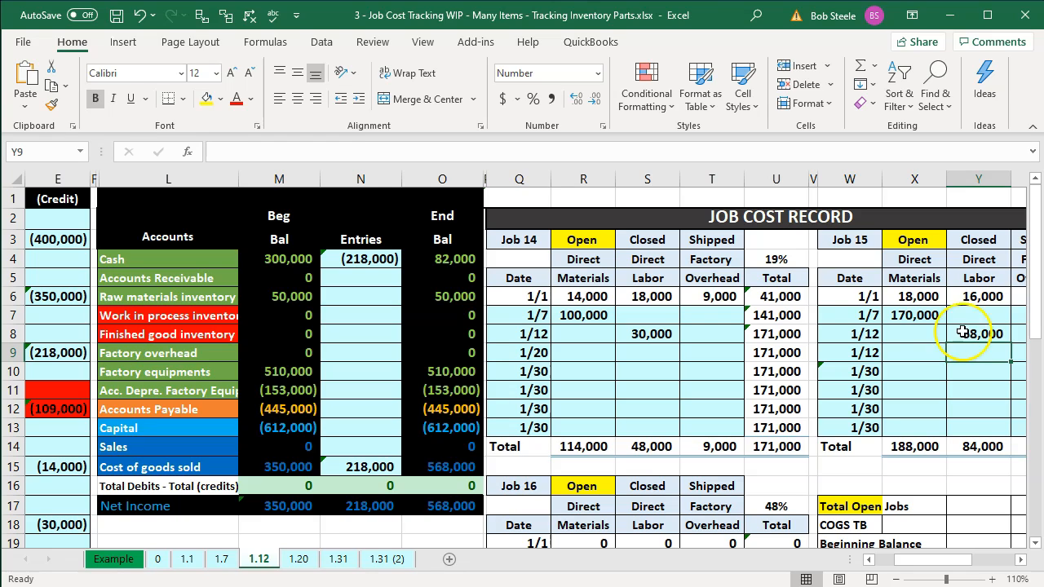
left_click(602, 315)
left_click(656, 334)
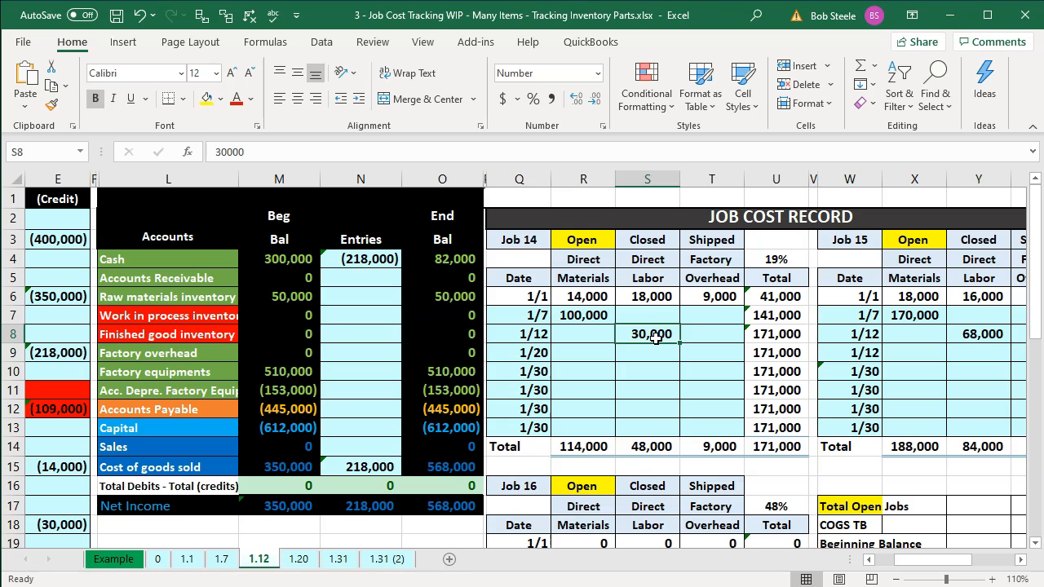
Trace the 1/12 journal entry to the cost of goods sold and cash rows of the trial balance.
key("Left")
key("Left")
key("Left")
key("Left")
key("Left")
key("Left")
key("Left")
key("Left")
key("Left")
key("Left")
key("Left")
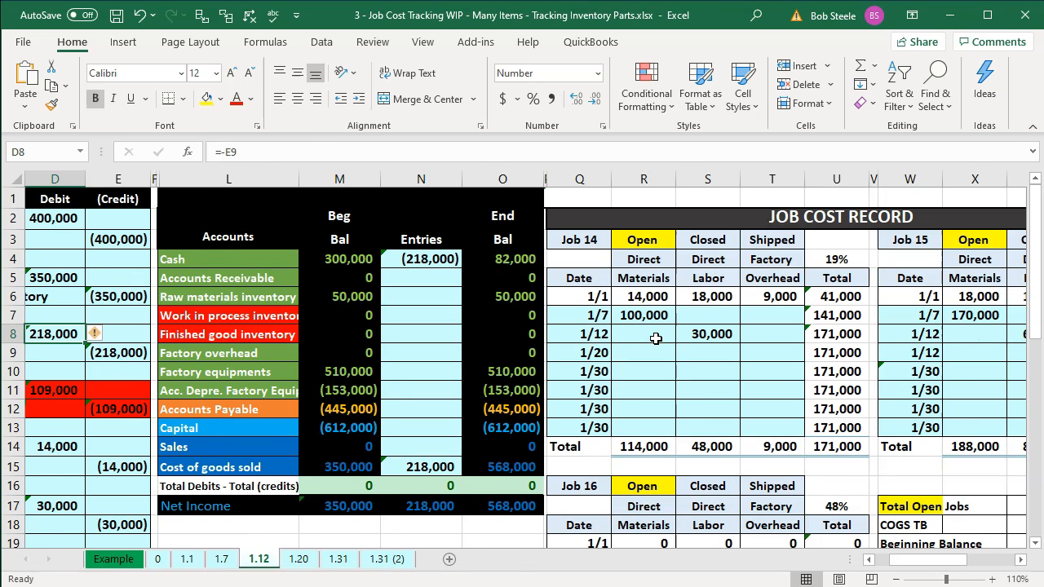
left_click_drag(150, 333, 210, 336)
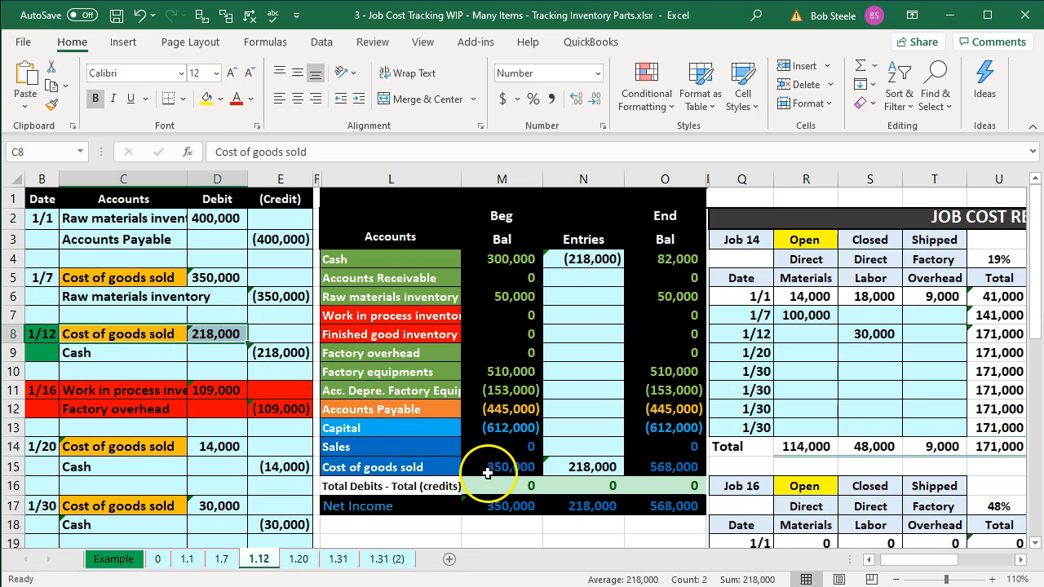
left_click(588, 465)
left_click(641, 467)
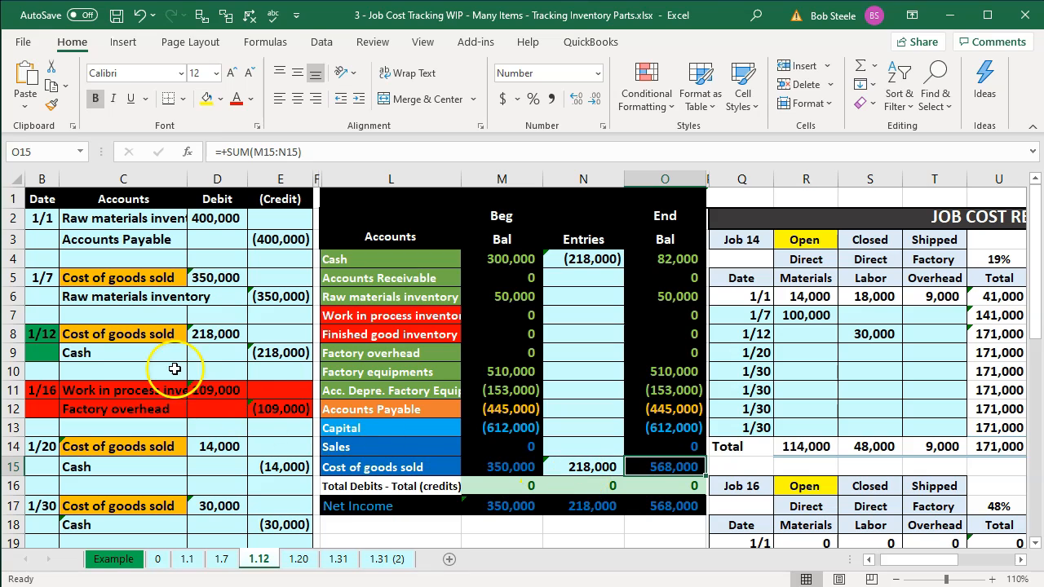
left_click_drag(175, 353, 221, 356)
left_click(593, 257)
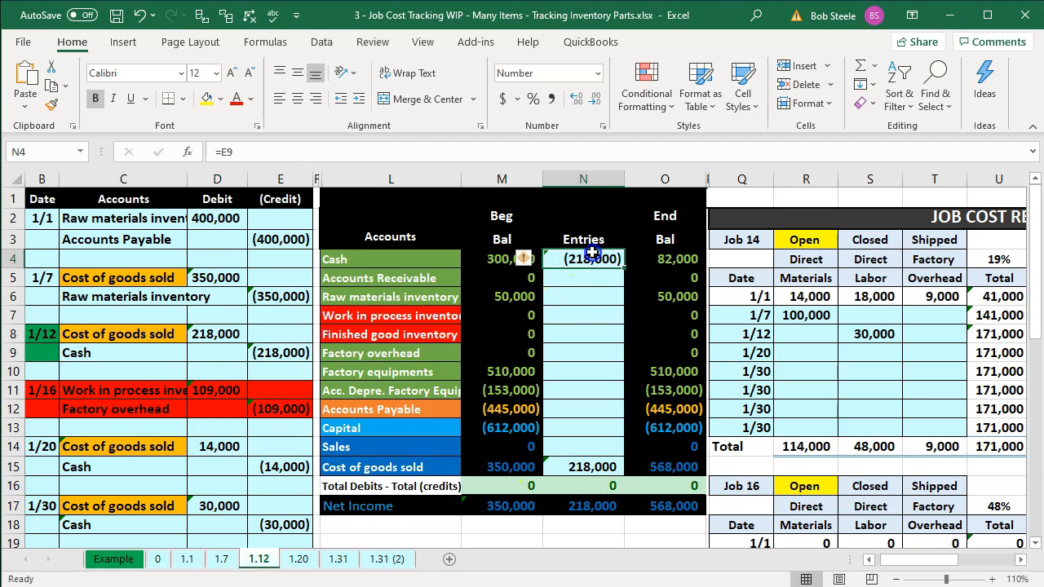
key("Right")
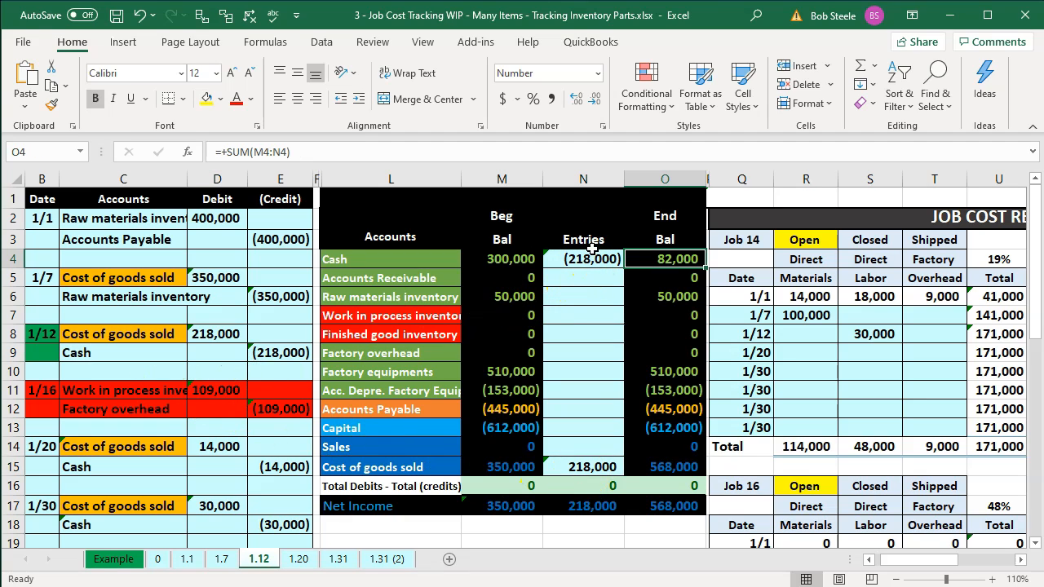
Review the 1/12 direct labor in the job cost records and select the Job 14, 15 and 16 amounts together to compare their sum.
left_click(790, 344)
key("Right")
key("Right")
key("Right")
key("Right")
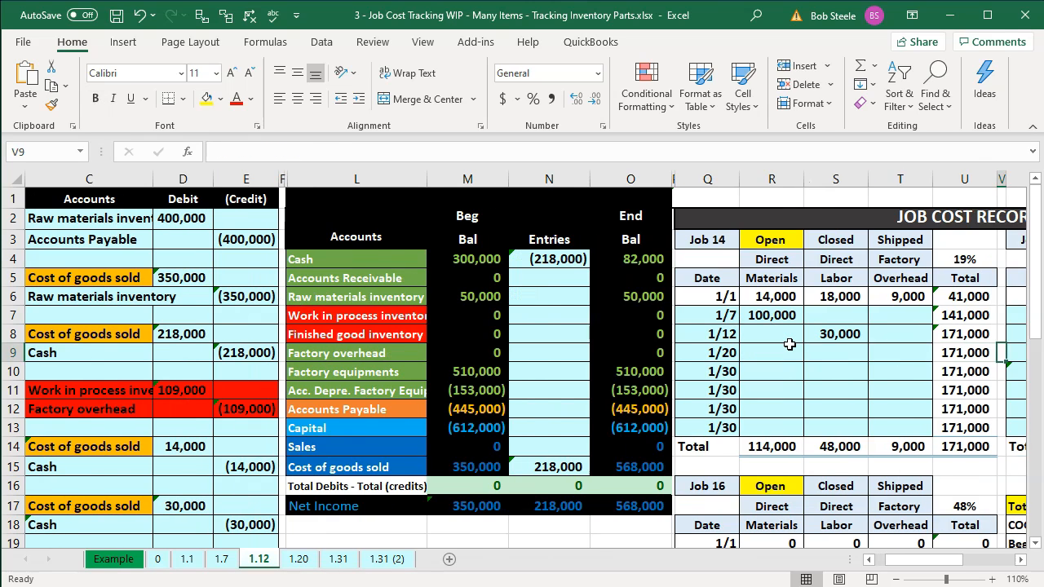
key("Right")
key("Right")
key("Right")
key("Right")
key("Right")
scroll(790, 345, "down", 1)
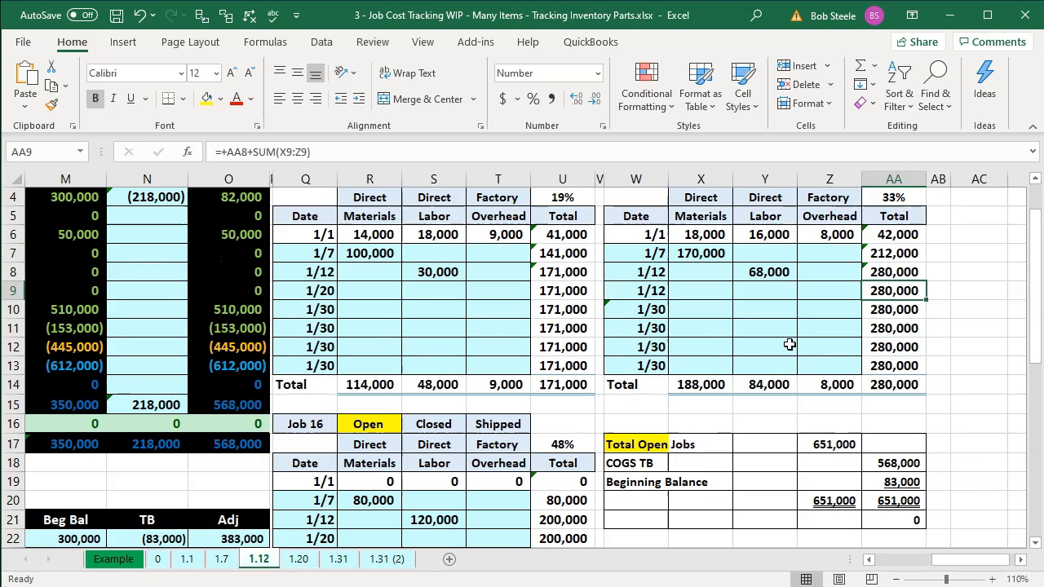
left_click(443, 277)
scroll(445, 291, "up", 1)
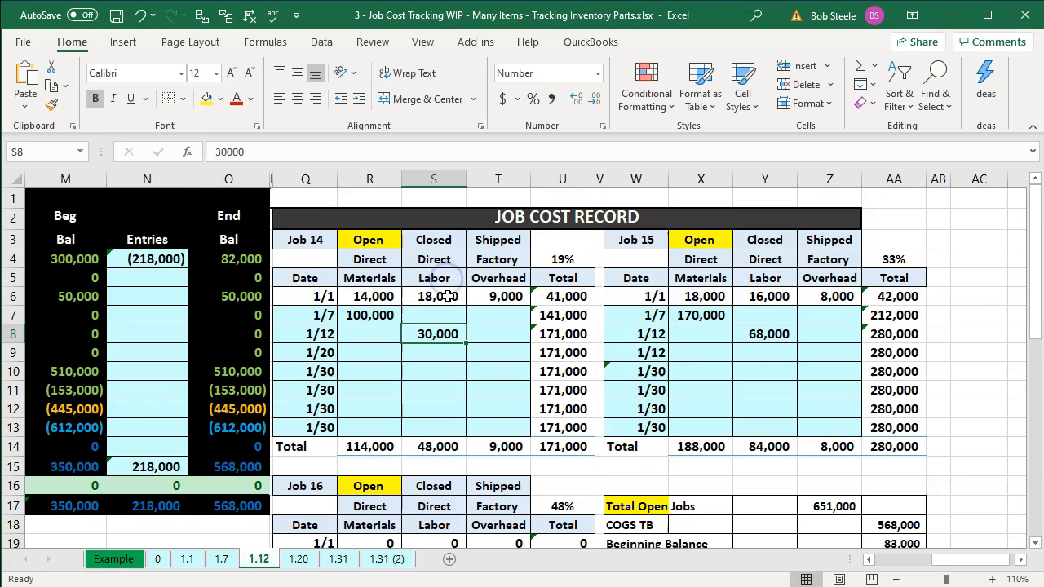
left_click(763, 338)
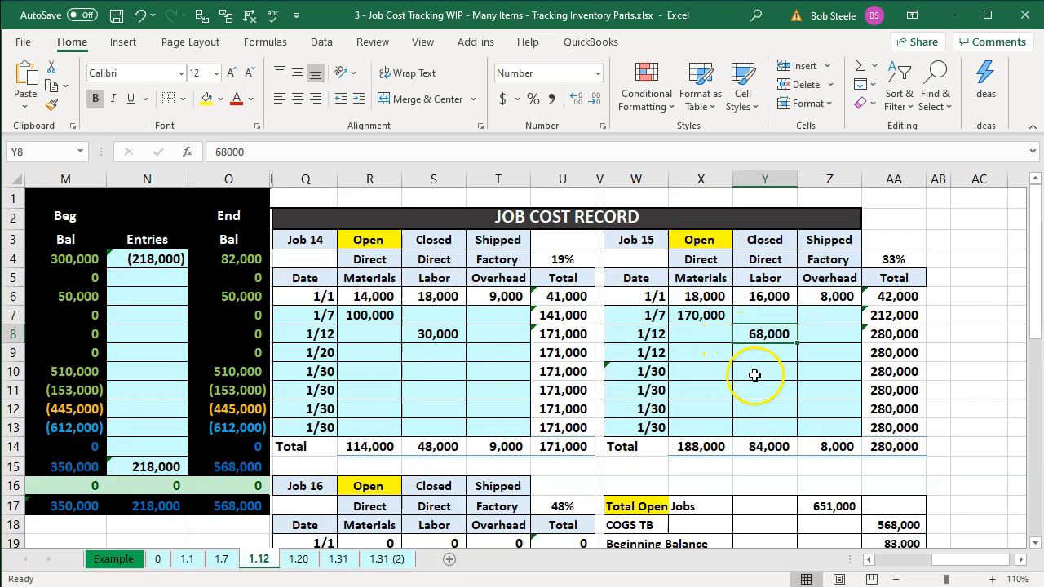
scroll(571, 383, "down", 1)
left_click(422, 522)
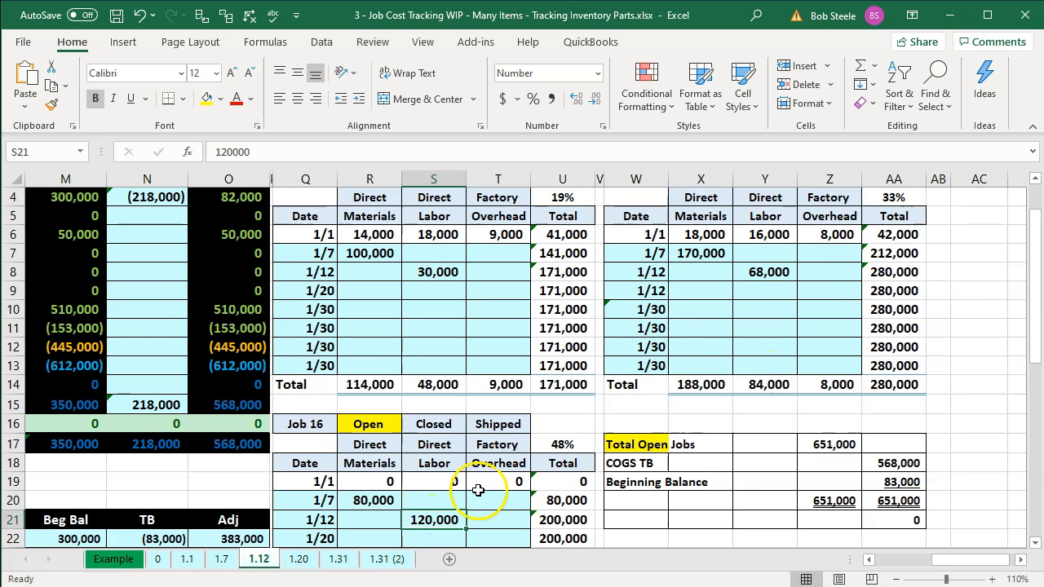
left_click(434, 272, "ctrl")
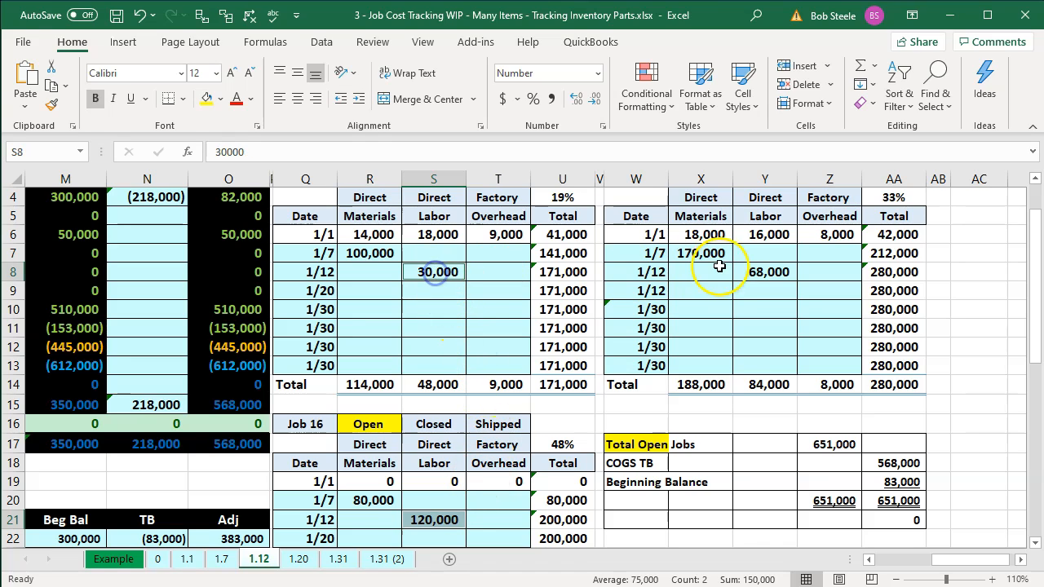
left_click(763, 272, "ctrl")
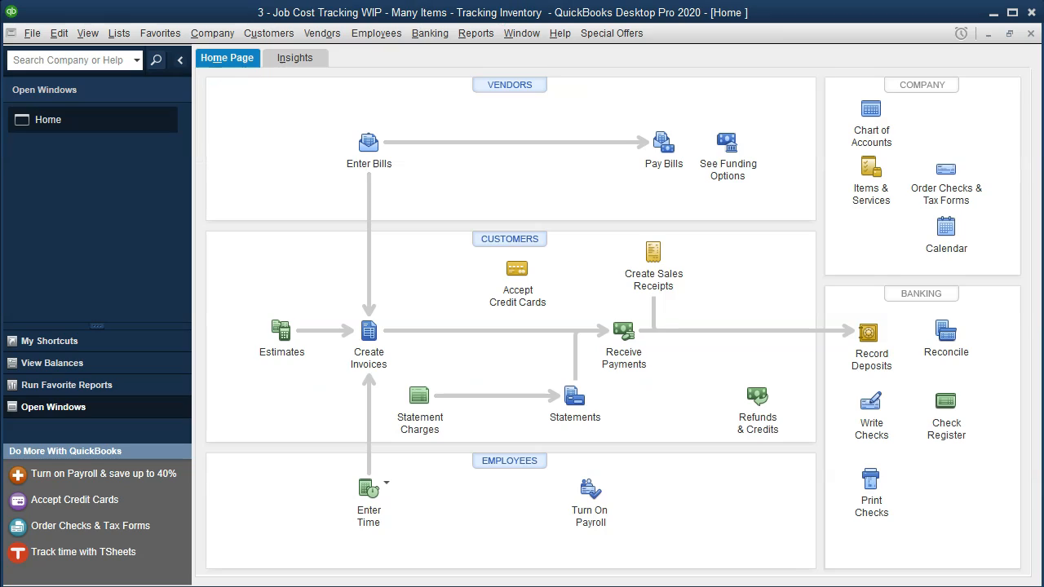
Start a new check in QuickBooks drawn on the Checking bank account and dismiss the default accounts notice.
left_click(872, 405)
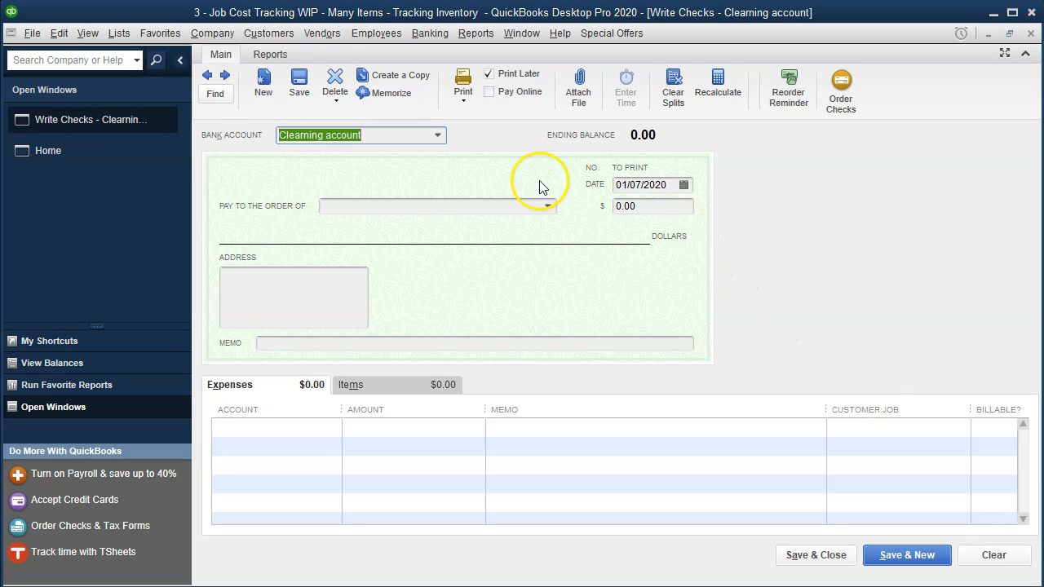
left_click(438, 135)
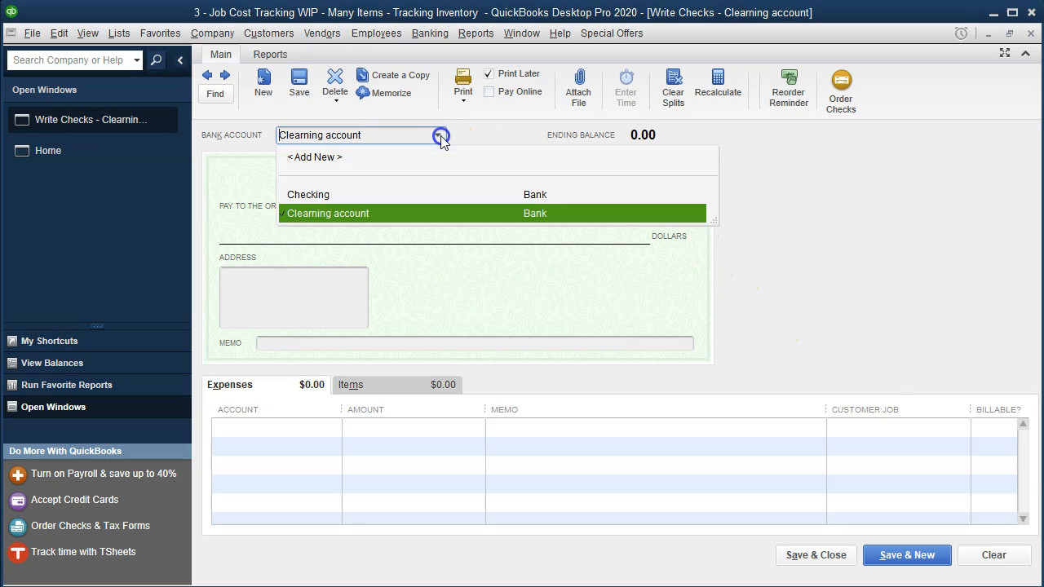
left_click(331, 195)
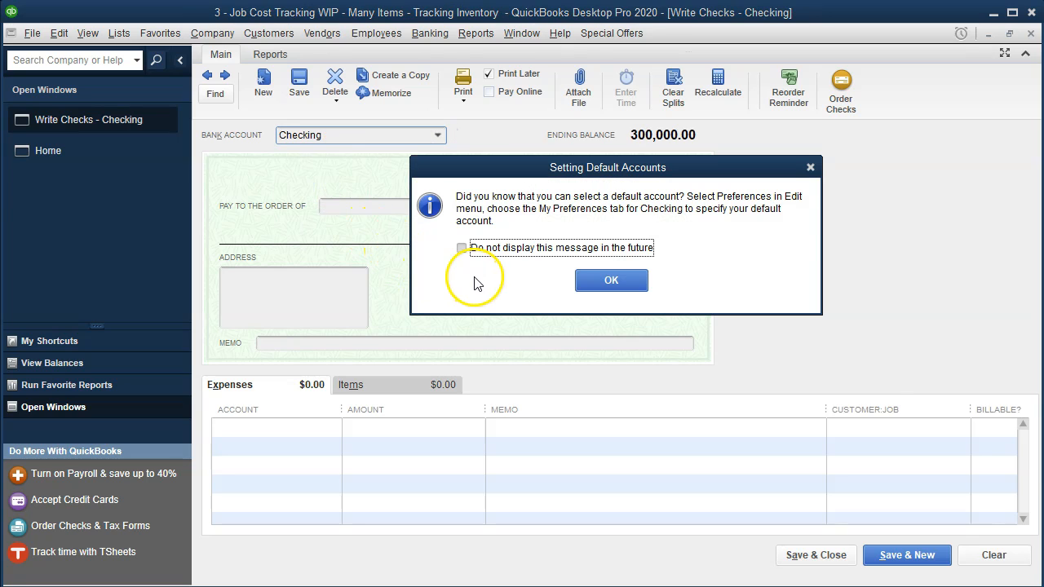
left_click(598, 280)
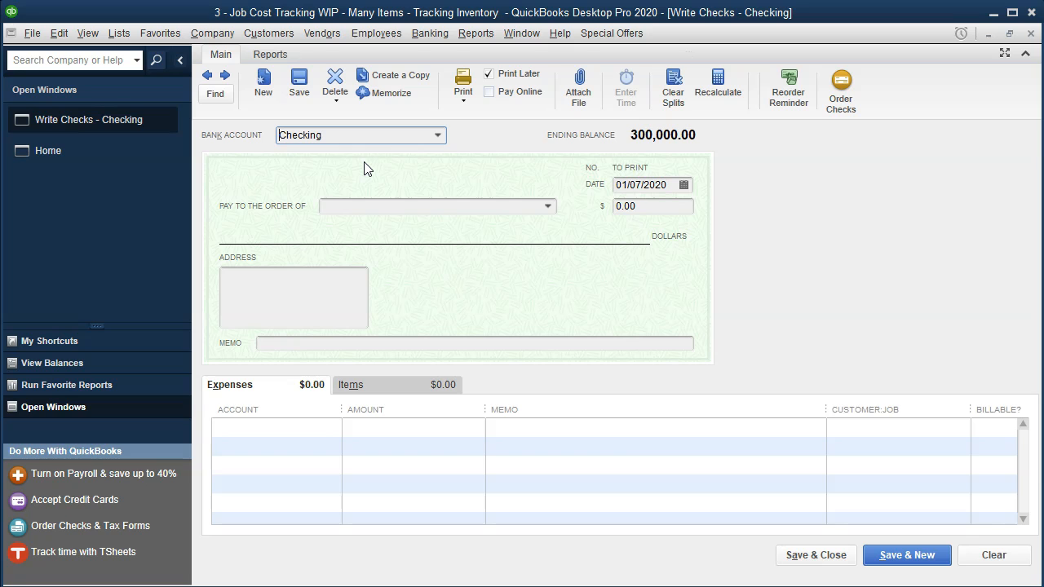
Set the check date to 01/12/2020, consulting the 1/12 rows of the Excel job cost worksheet.
key("Tab")
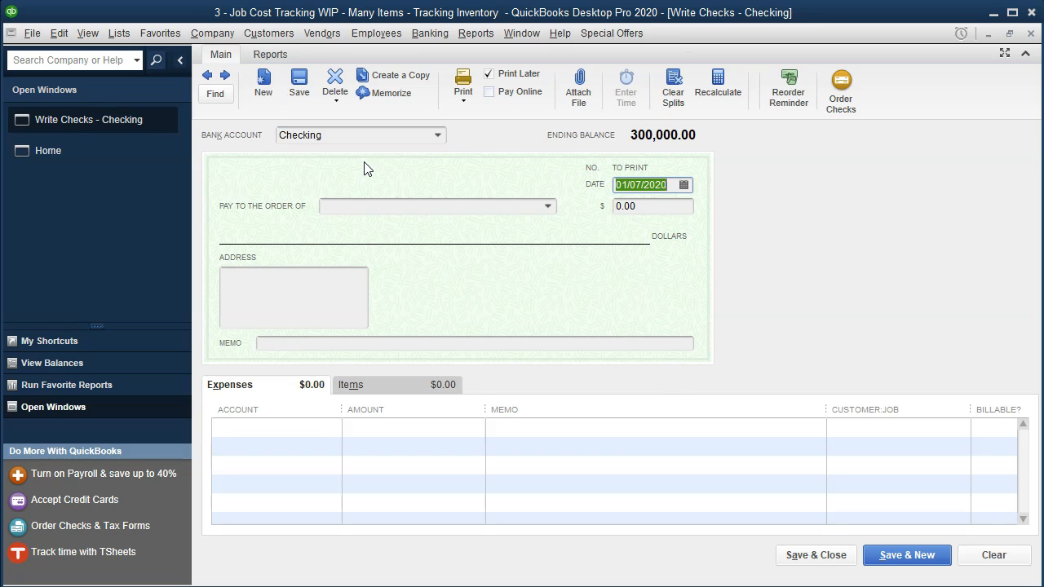
key("alt+Tab")
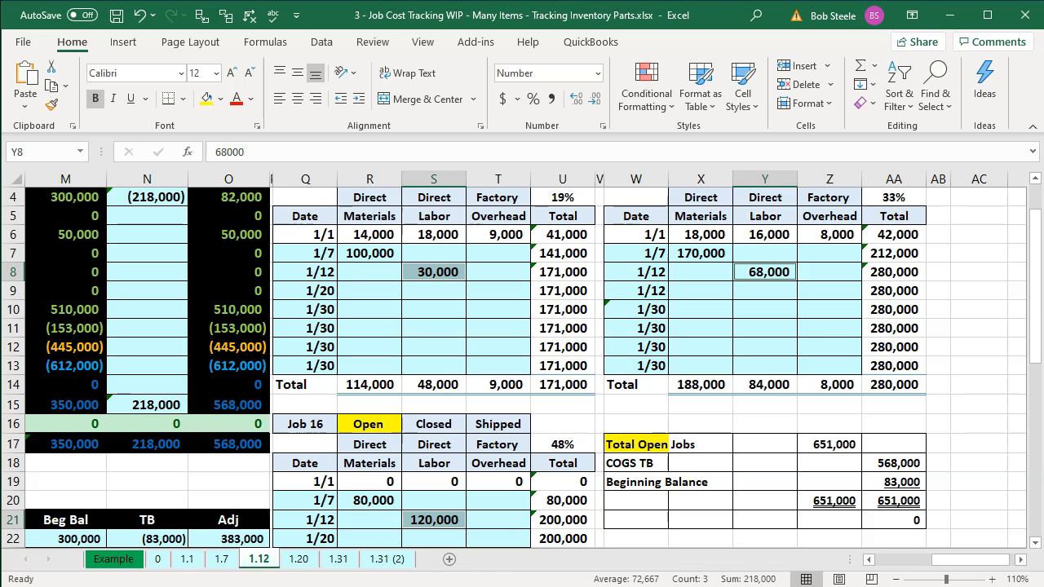
key("alt+Tab")
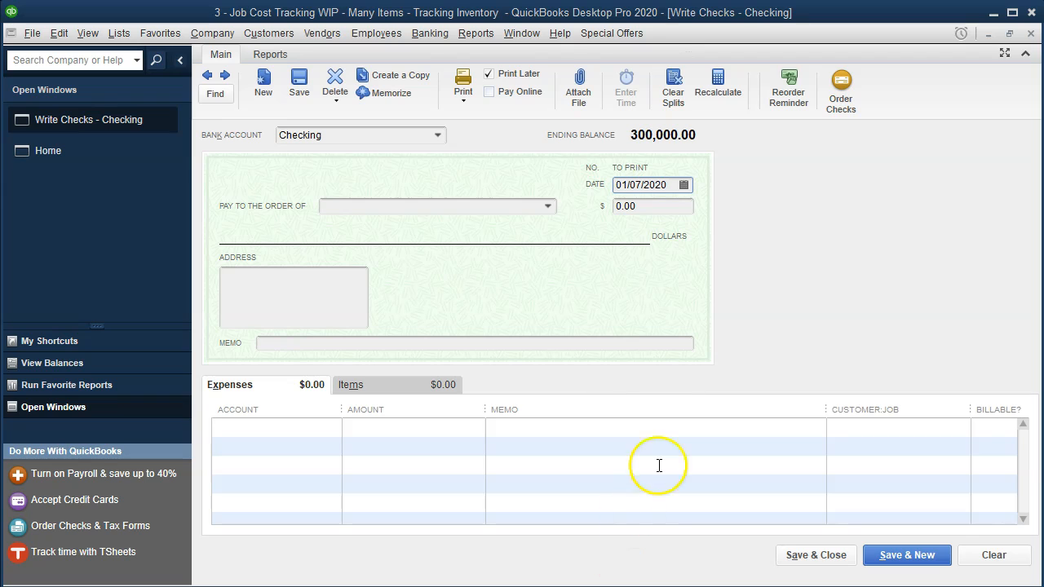
left_click(650, 185)
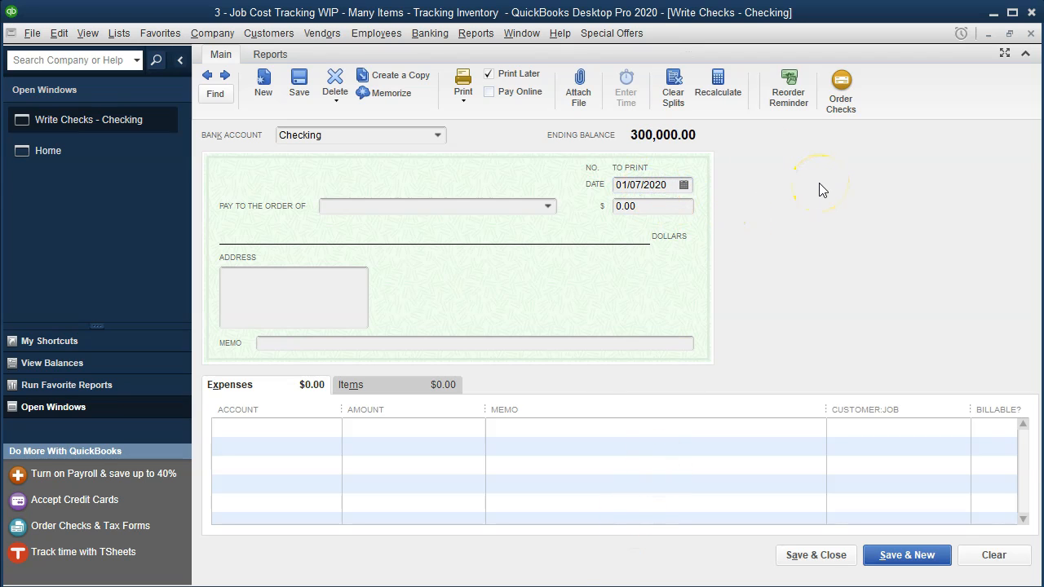
left_click(667, 185)
key("plus")
key("plus")
key("plus")
key("plus")
key("plus")
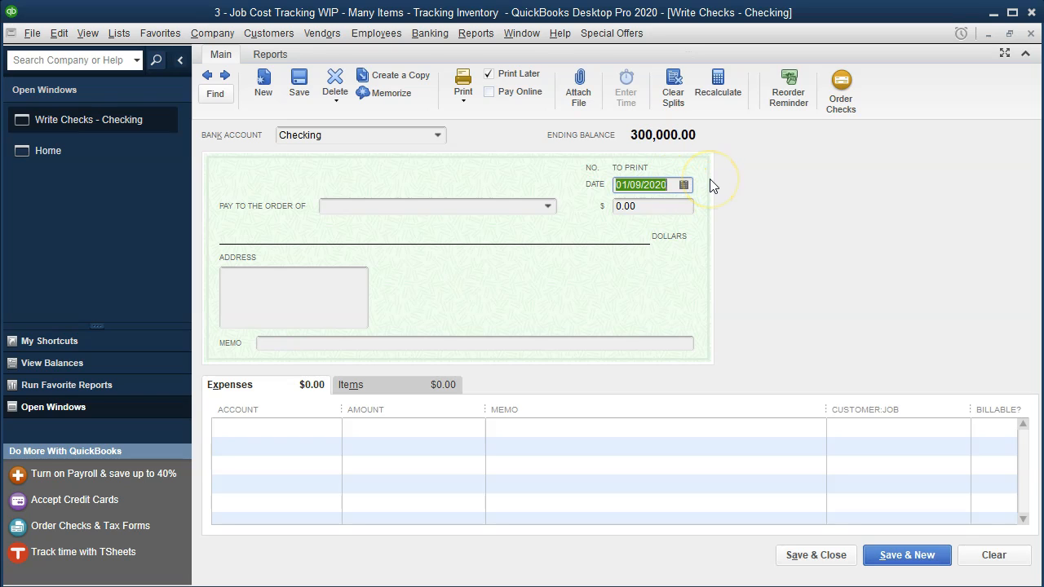
key("Tab")
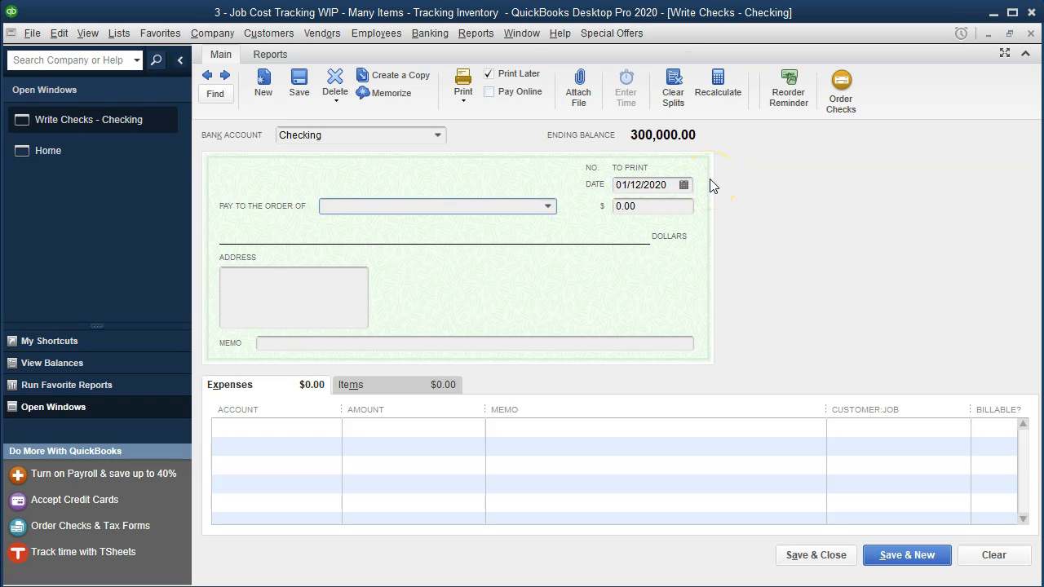
Make the check payable to Employee 1 and quick-add that payee to the name list.
type("Employee 1")
key("Tab")
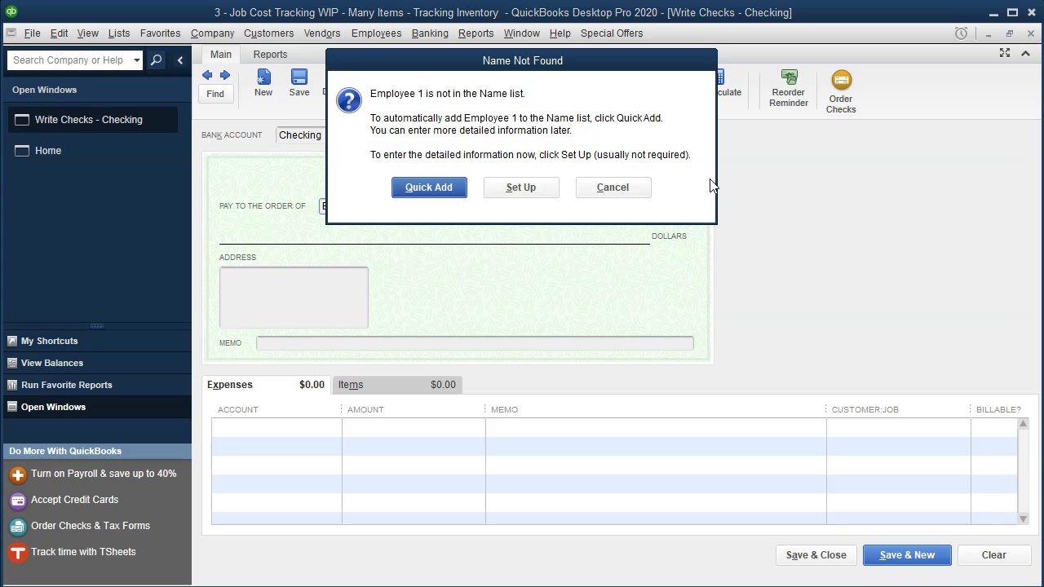
left_click(438, 190)
left_click(575, 302)
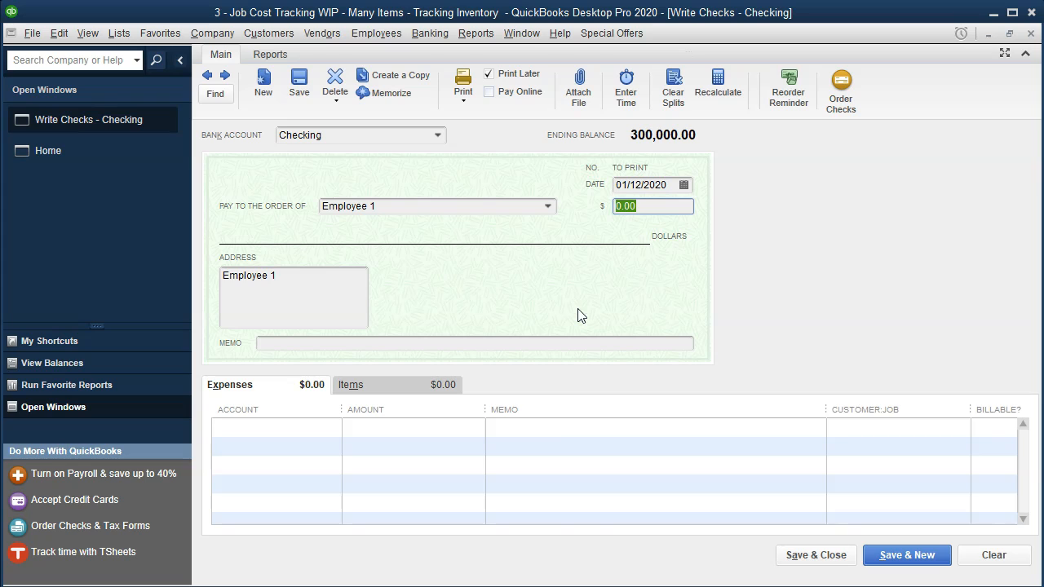
Add the Direct Labor service item as the first item line of the check.
left_click(319, 430)
left_click(360, 387)
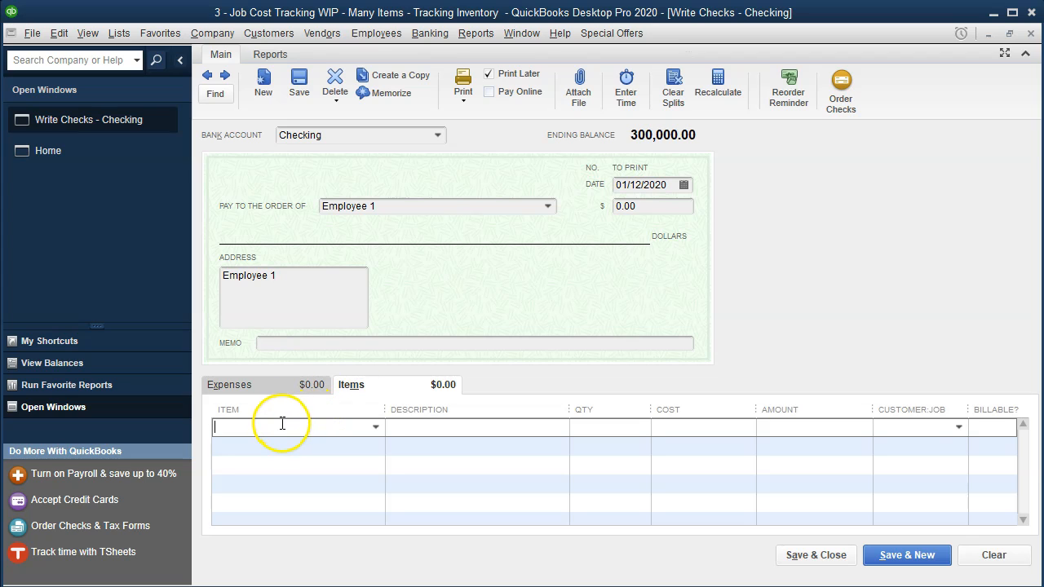
left_click(375, 427)
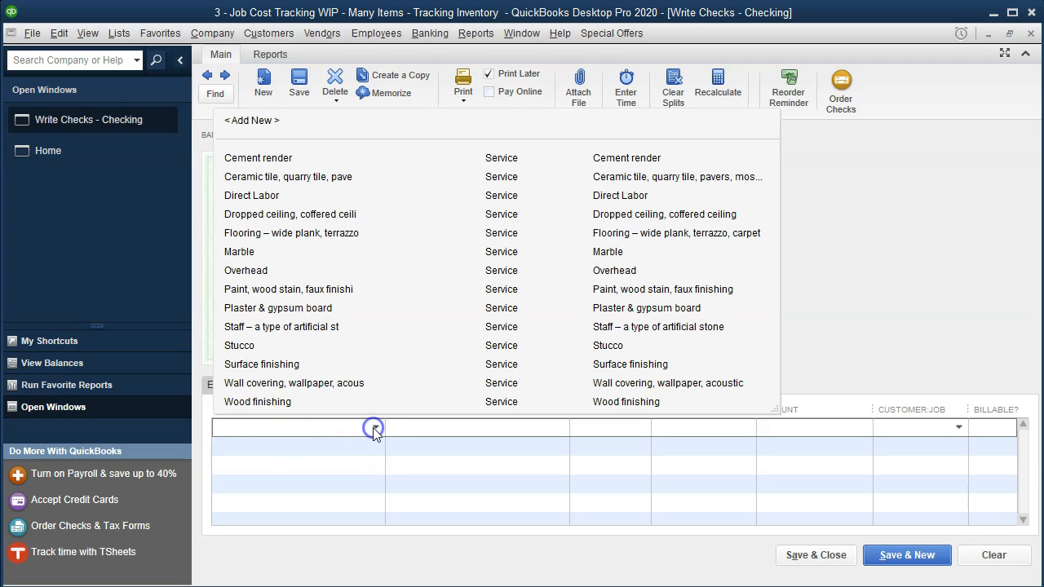
type("Direct Labor")
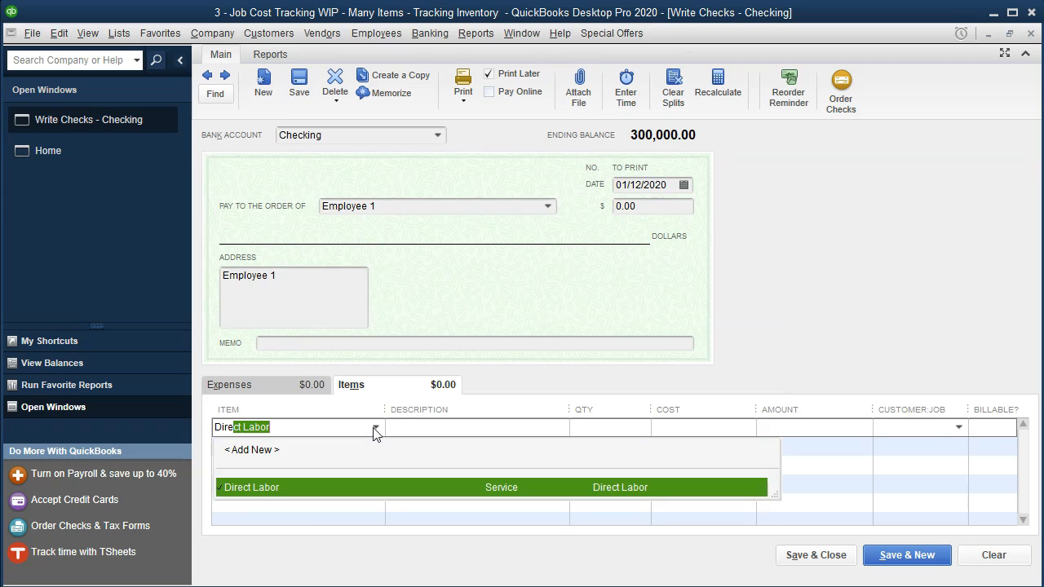
key("Tab")
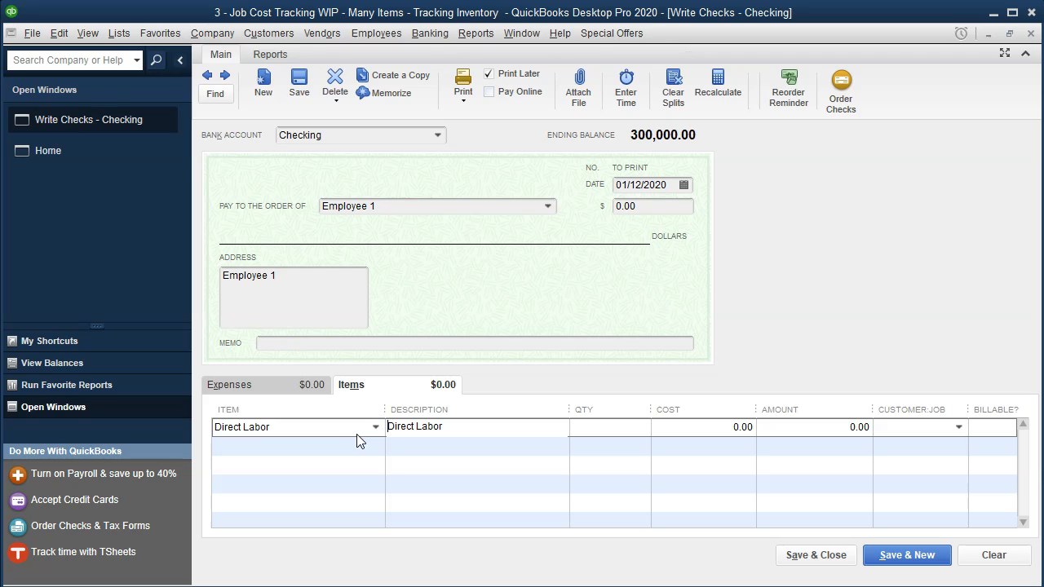
Review the item list and the Cost of Goods Sold subaccounts in the chart of accounts, and close both lists.
left_click(119, 34)
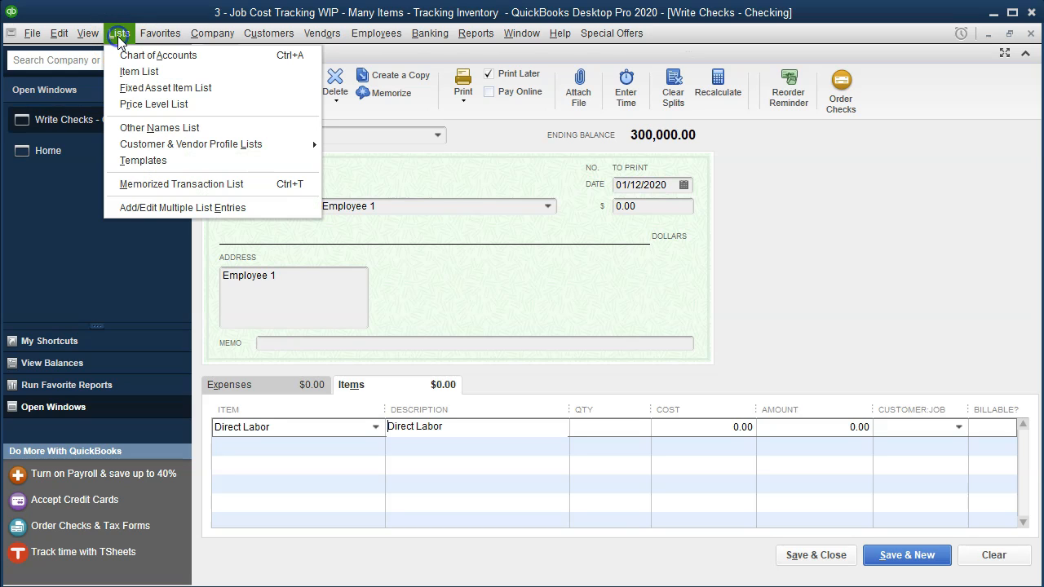
left_click(145, 73)
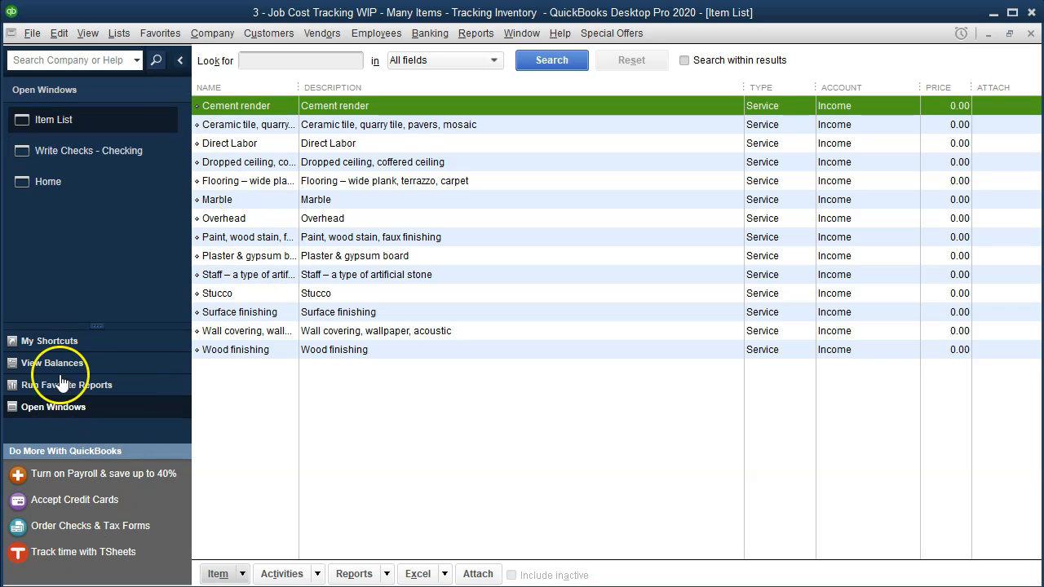
left_click(115, 37)
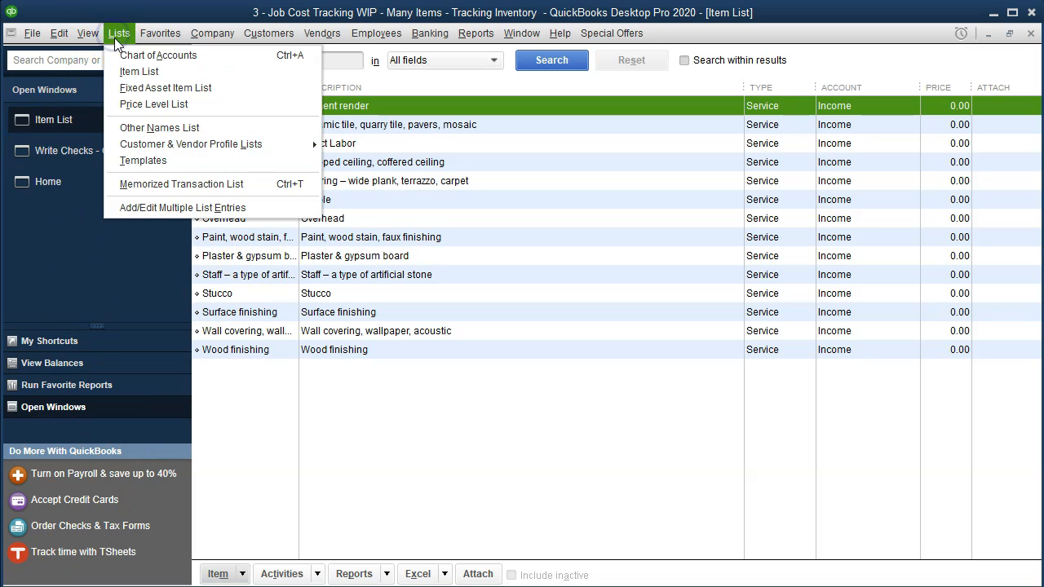
left_click(126, 50)
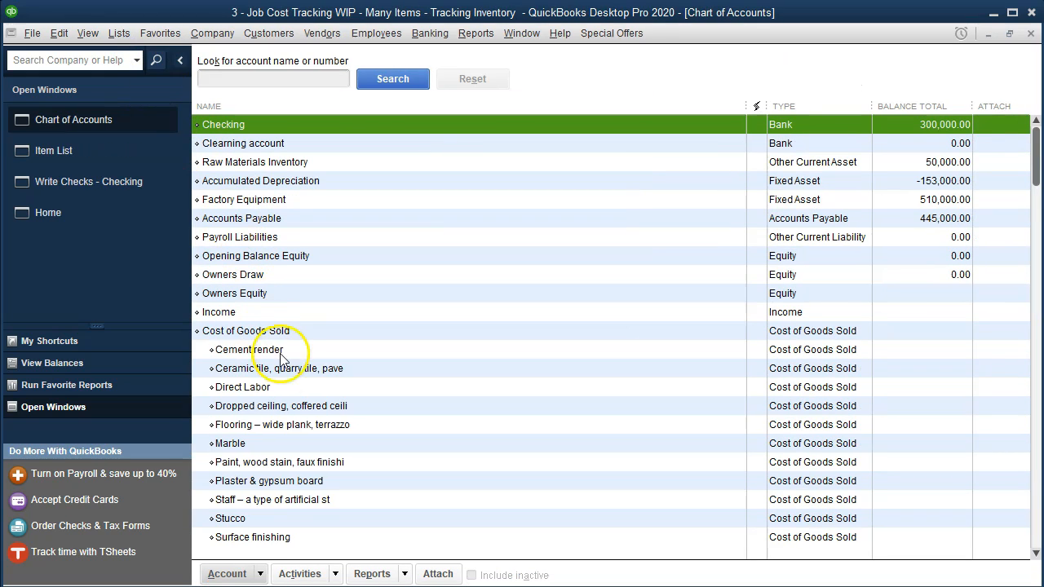
left_click(253, 333)
scroll(315, 377, "down", 2)
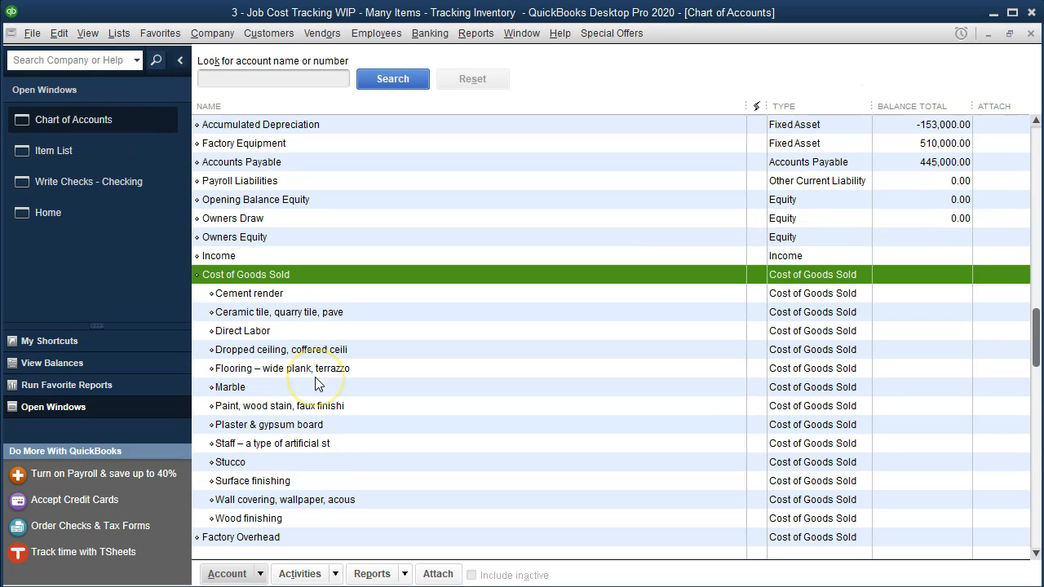
left_click(254, 483)
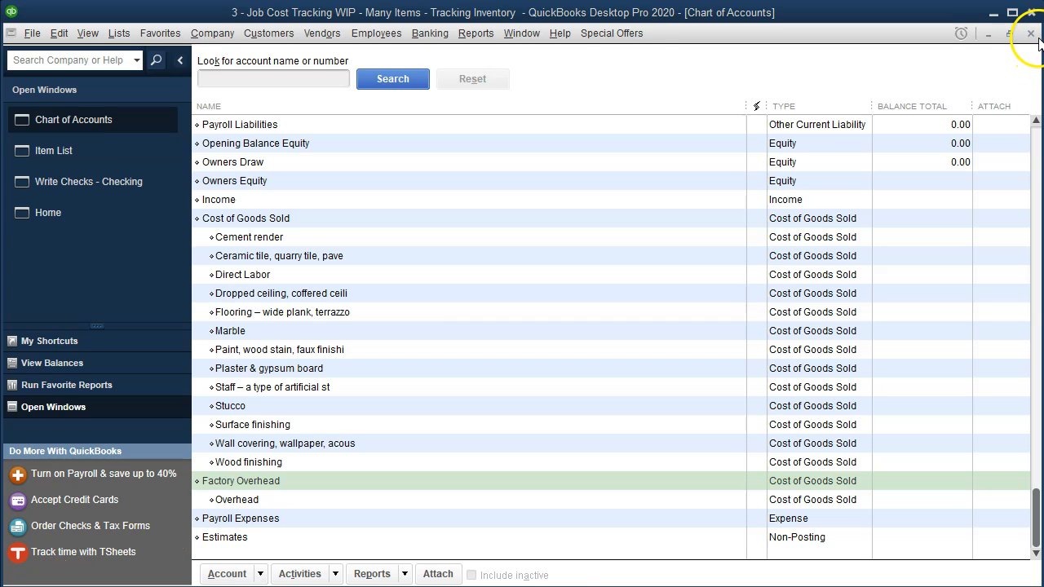
left_click(1031, 33)
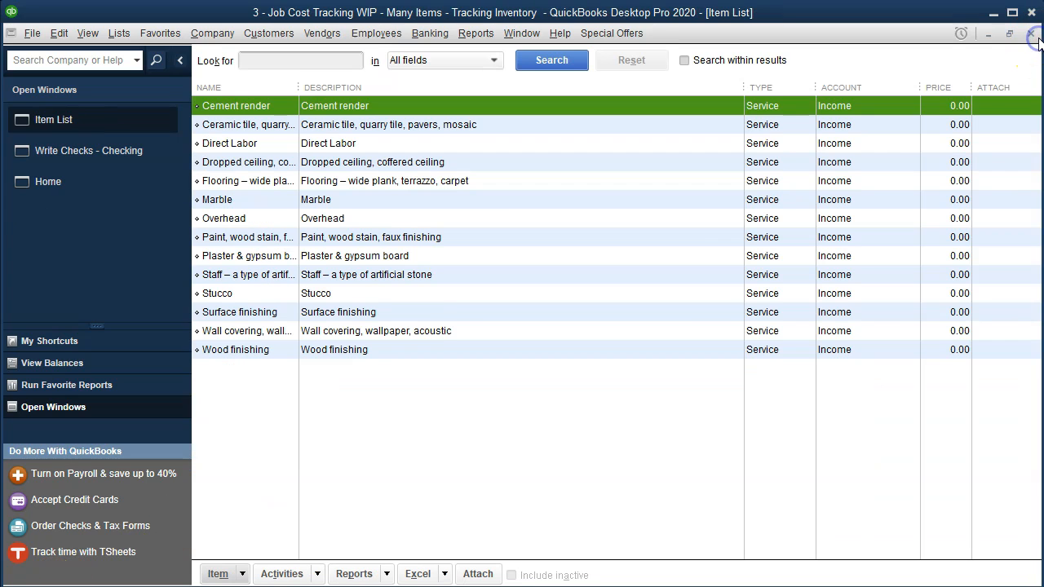
left_click(1032, 34)
Set the first Direct Labor line's cost to 30,000 and assign it to the customer's job 14.
left_click(479, 425)
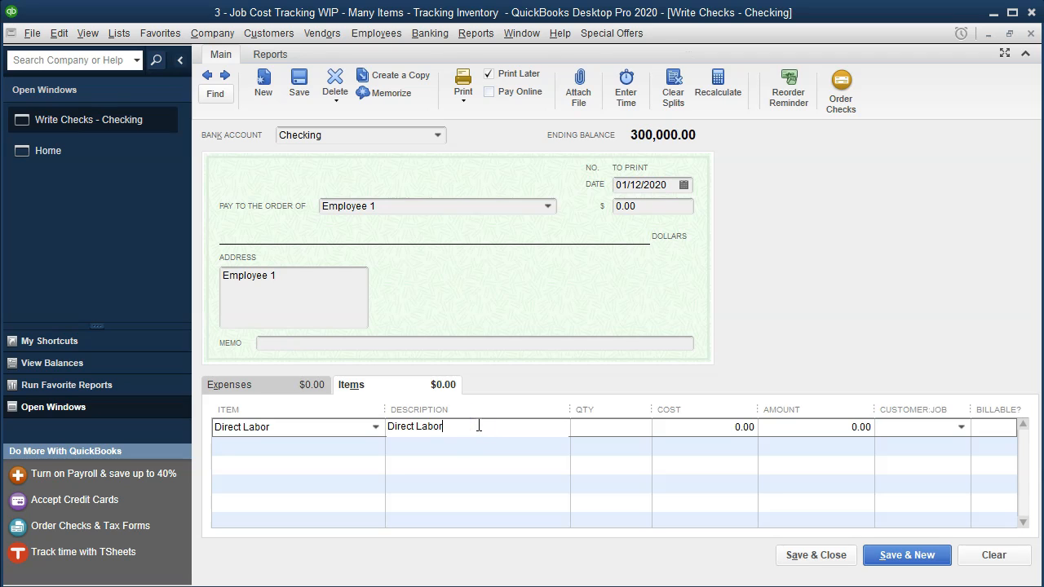
key("Tab")
key("Tab")
key("alt+Tab")
key("alt+Tab")
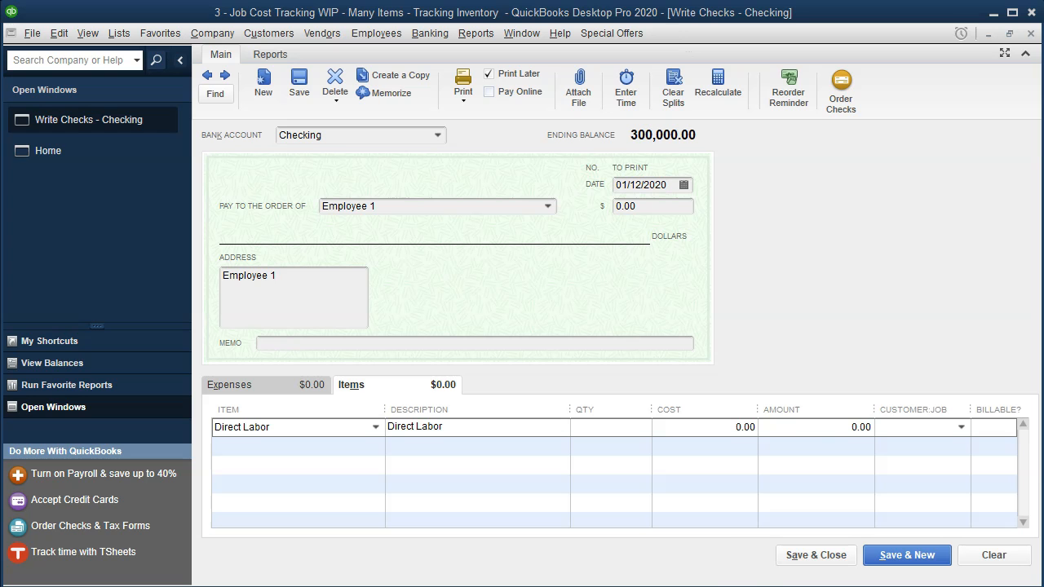
left_click_drag(727, 429, 801, 421)
type("30000")
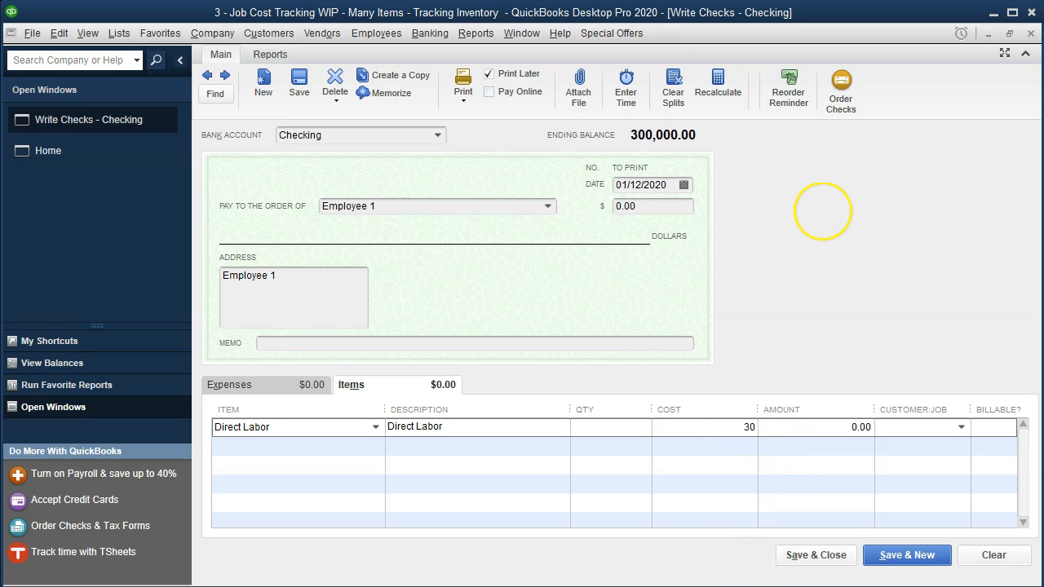
key("Tab")
key("Tab")
type("14")
key("Tab")
key("Tab")
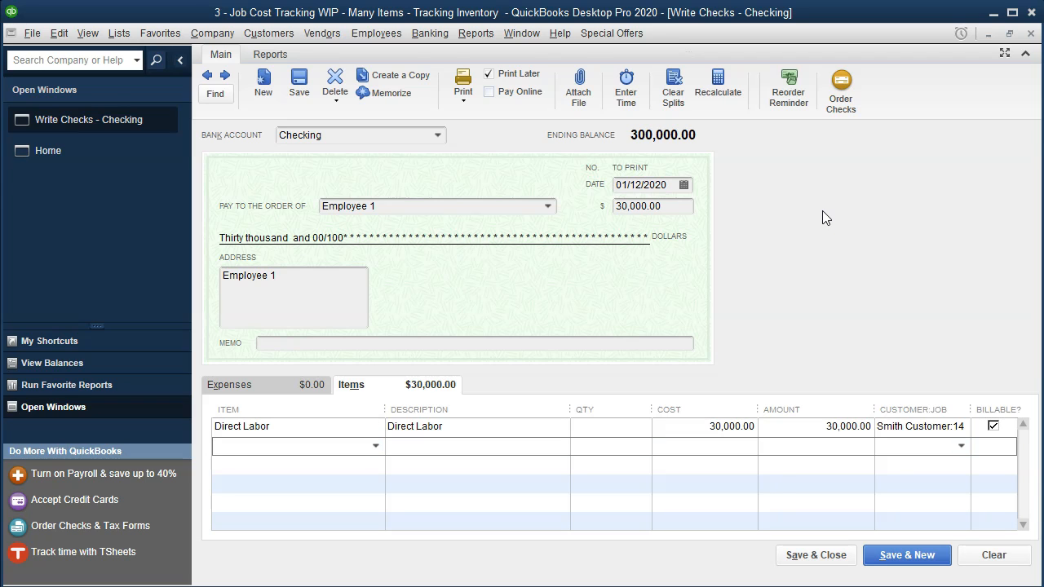
Add a second Direct Labor line with a cost of 68,000 assigned to the customer's job 15.
type("Di")
key("Tab")
key("Tab")
key("Tab")
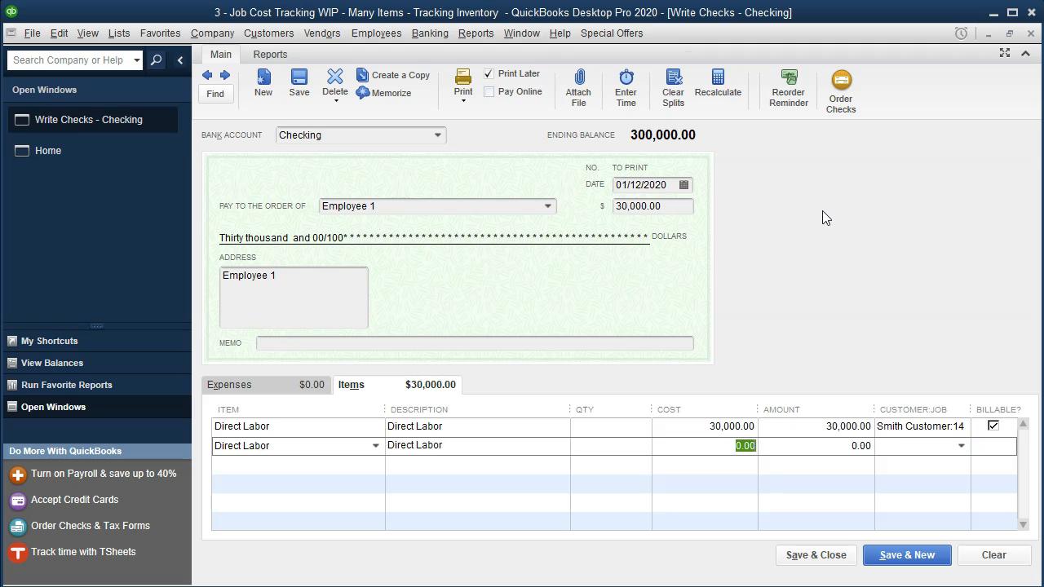
key("alt+Tab")
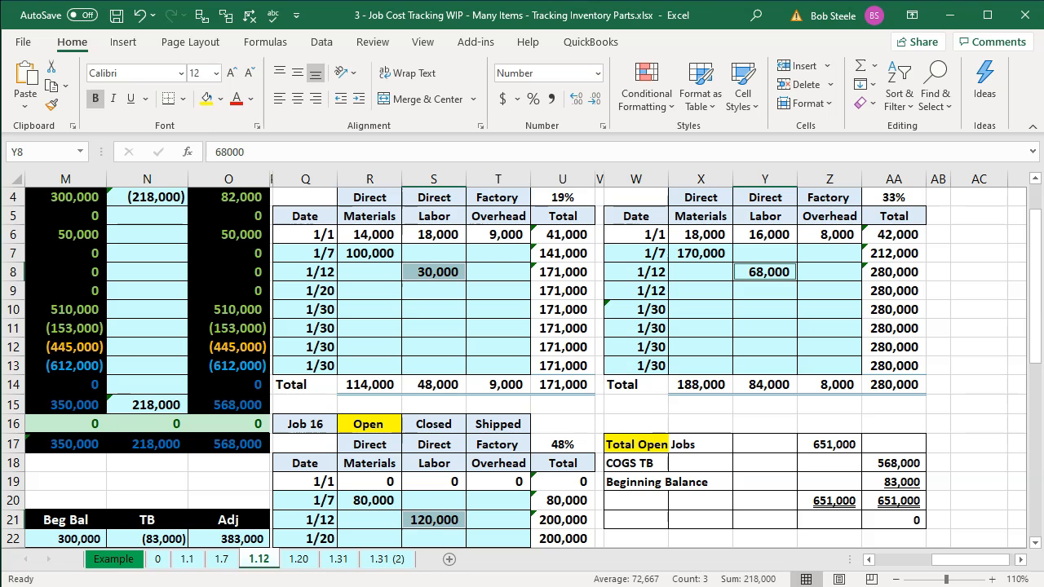
key("alt+Tab")
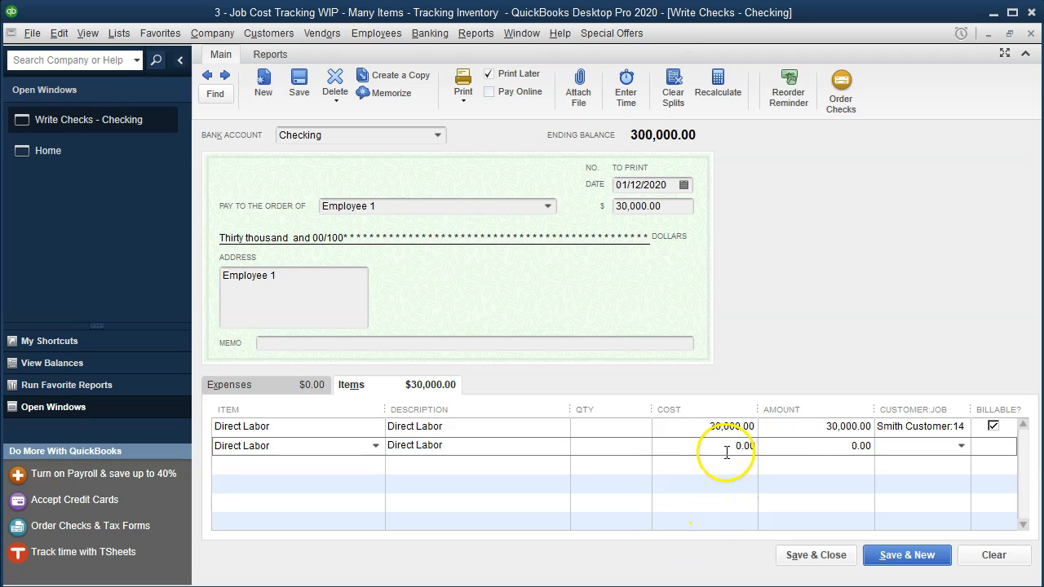
type("68000")
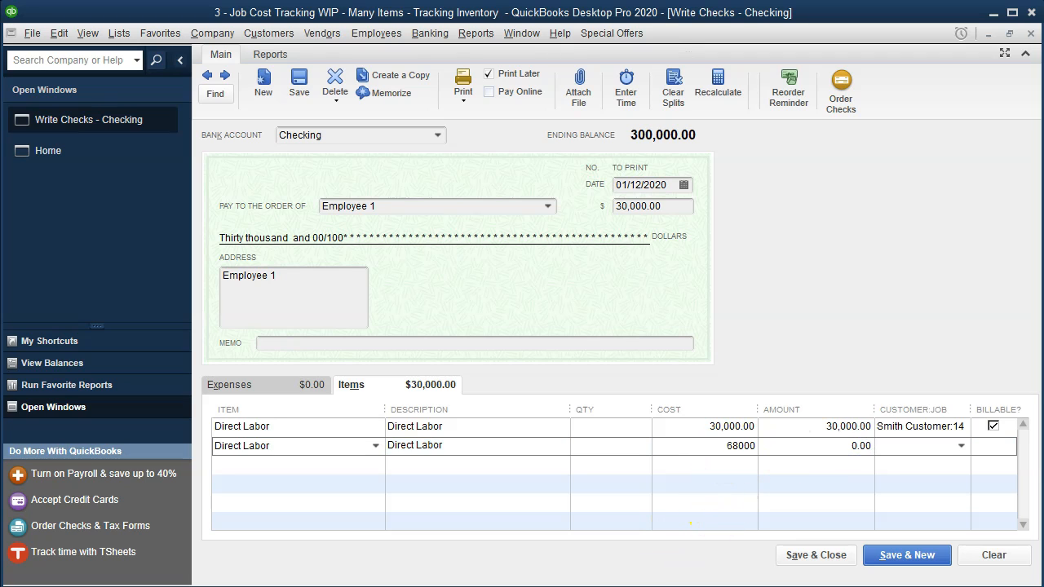
key("Tab")
type("Smith Customer:")
type("15")
key("Tab")
key("Tab")
Add a third Direct Labor line with a cost of 120,000 assigned to the customer's job 16.
type("Dir")
key("Tab")
key("Tab")
key("Tab")
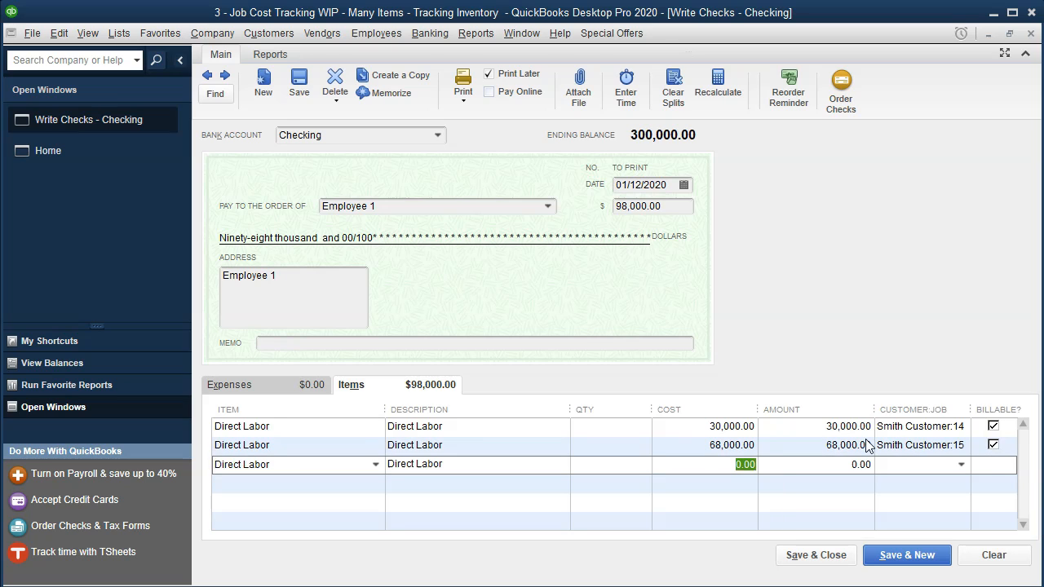
key("alt+Tab")
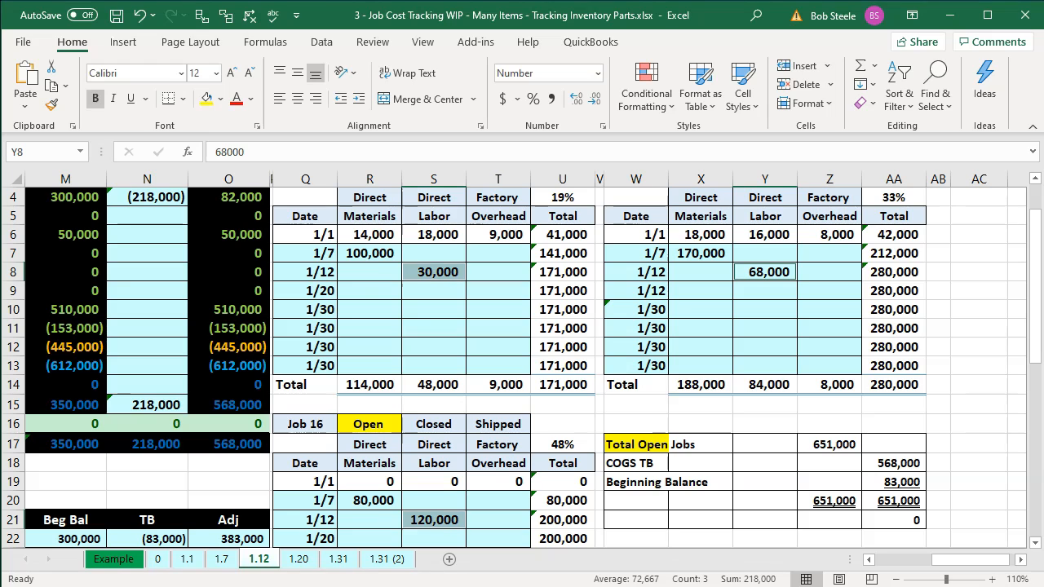
key("alt+Tab")
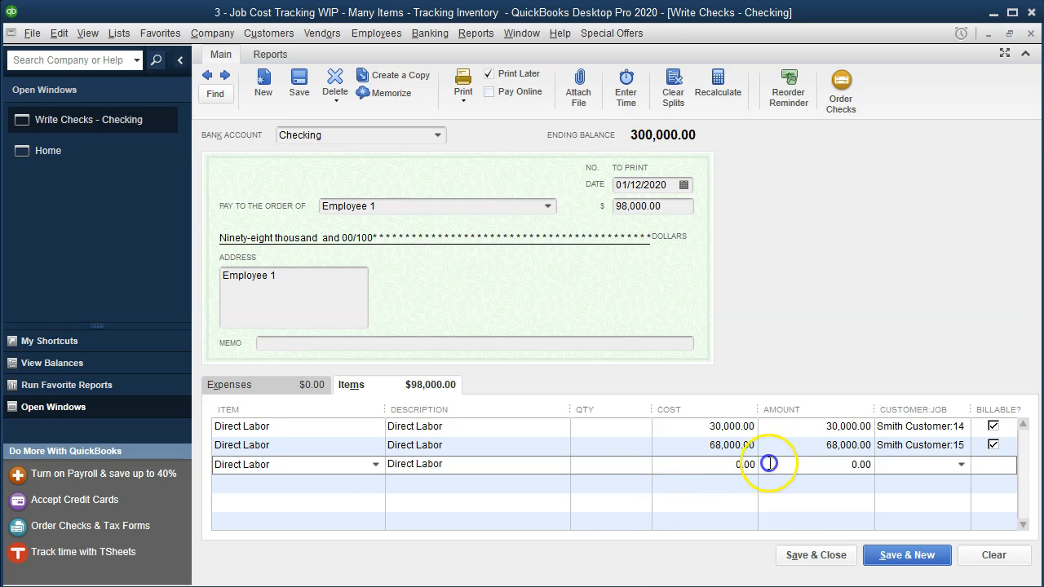
type("120000")
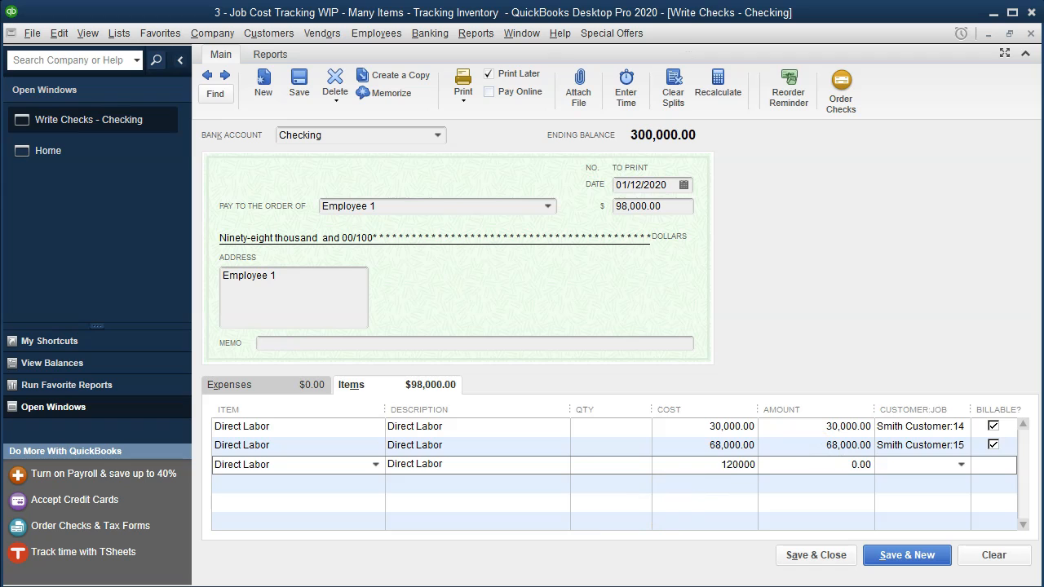
key("Tab")
type("Smith Customer:16")
key("Tab")
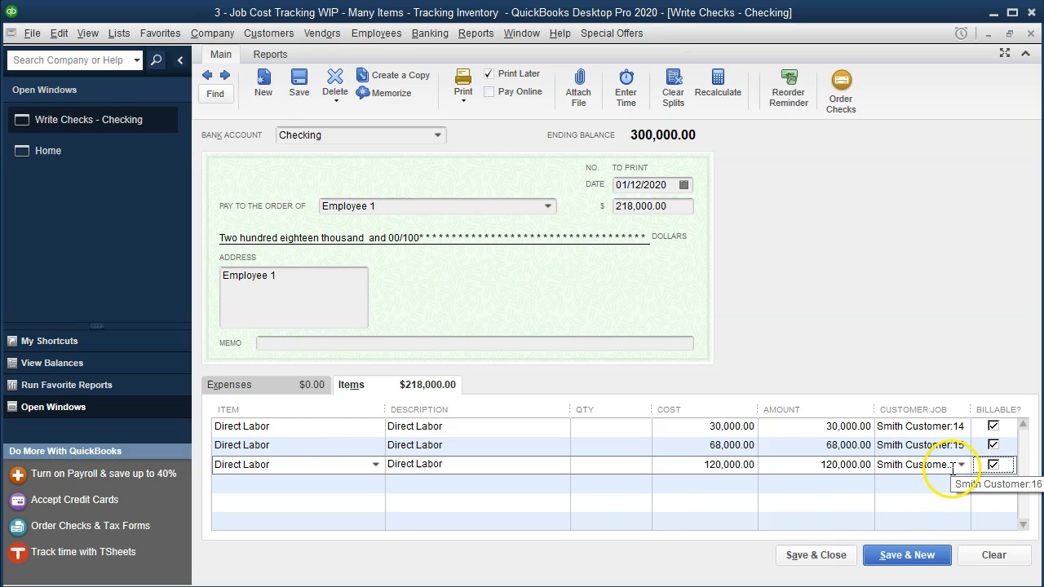
Complete the last item line, save the direct labor check and close it.
left_click(914, 498)
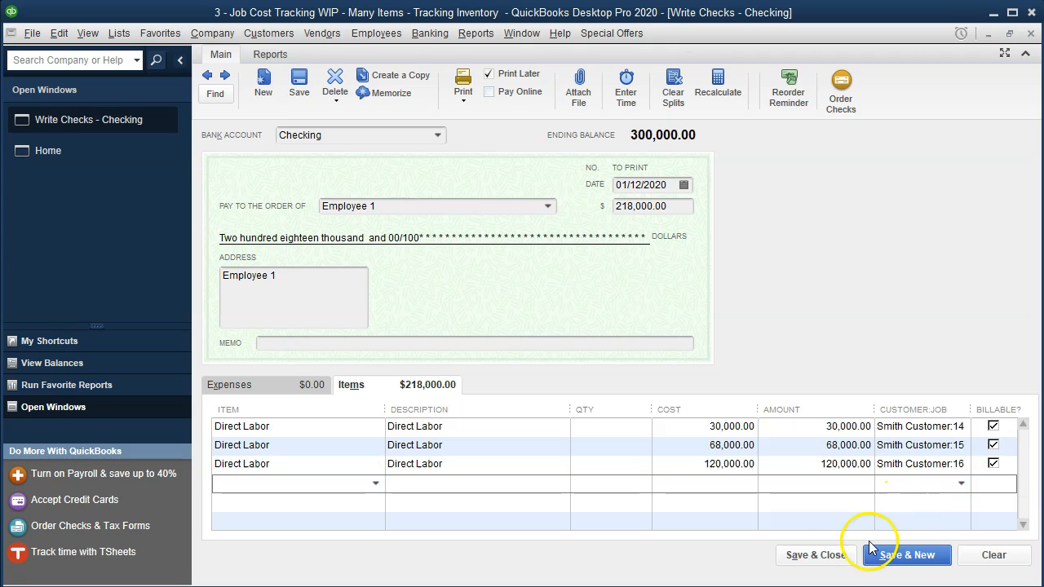
left_click(838, 563)
left_click(490, 175)
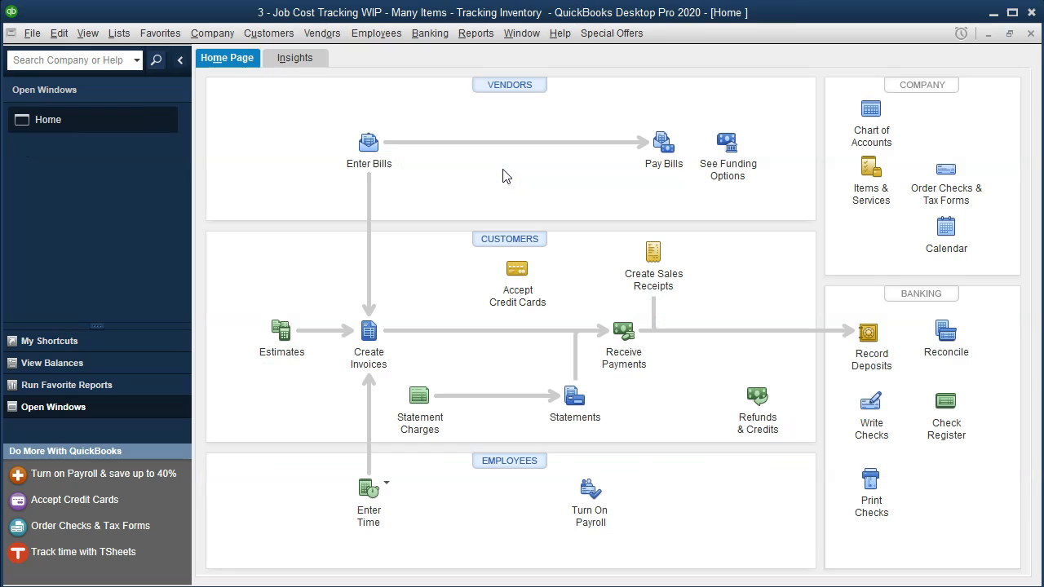
Run a Trial Balance report covering 01/01/2020 through 12/31/2020.
left_click(476, 34)
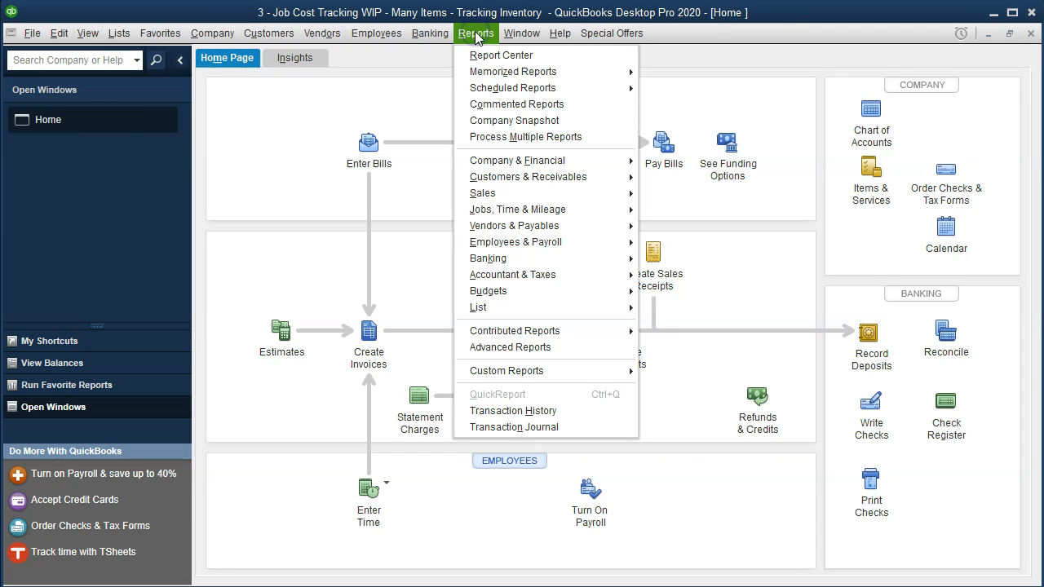
mouse_move(519, 214)
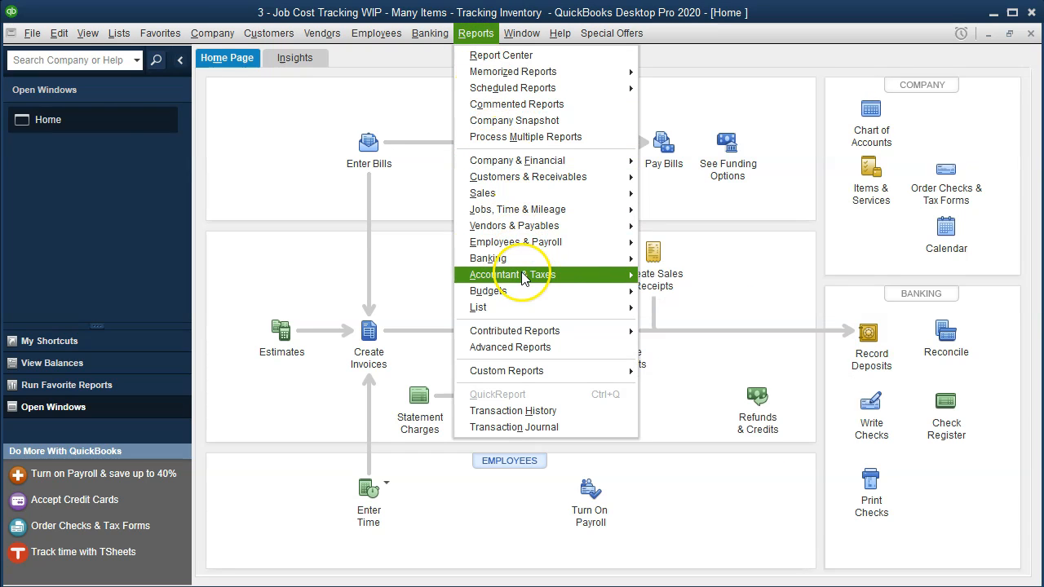
mouse_move(522, 276)
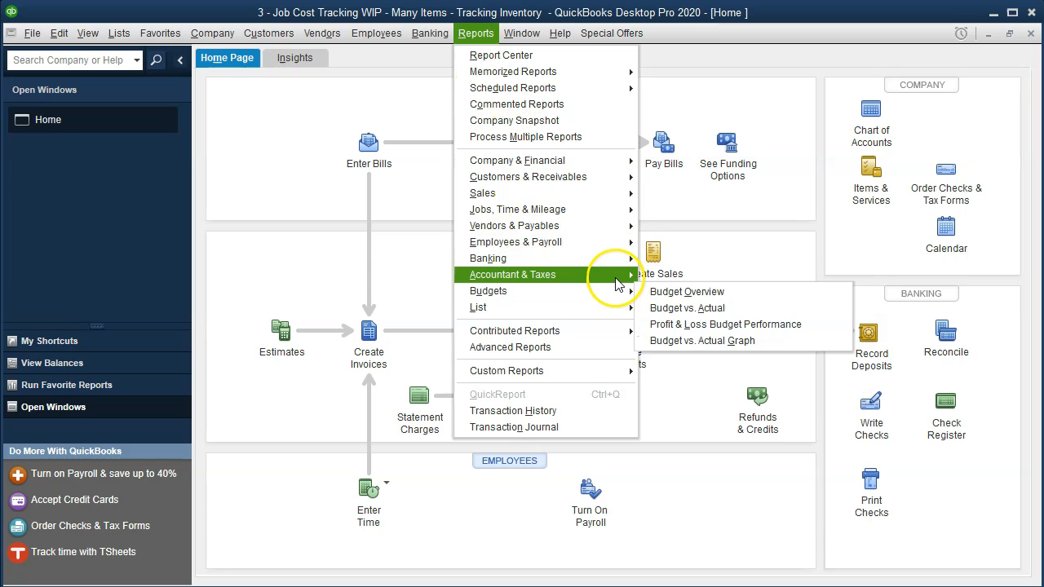
left_click(731, 279)
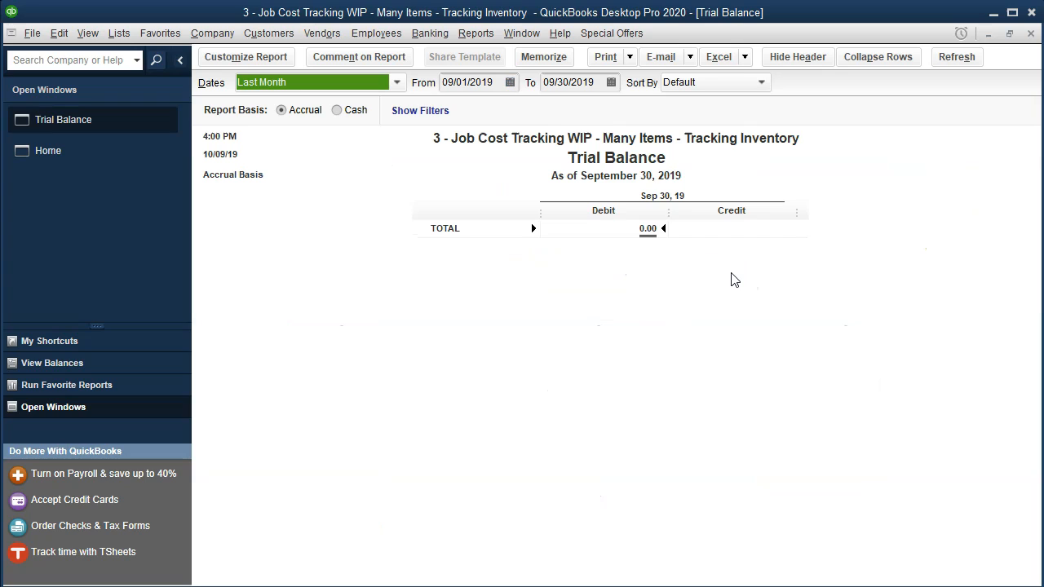
key("Tab")
type("01012020")
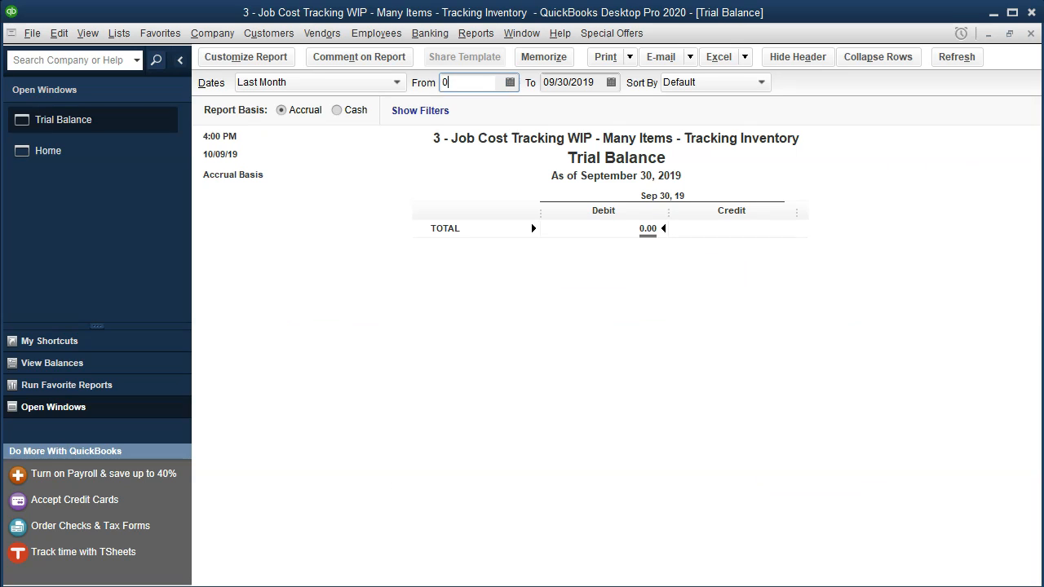
key("Tab")
type("12/31/2020")
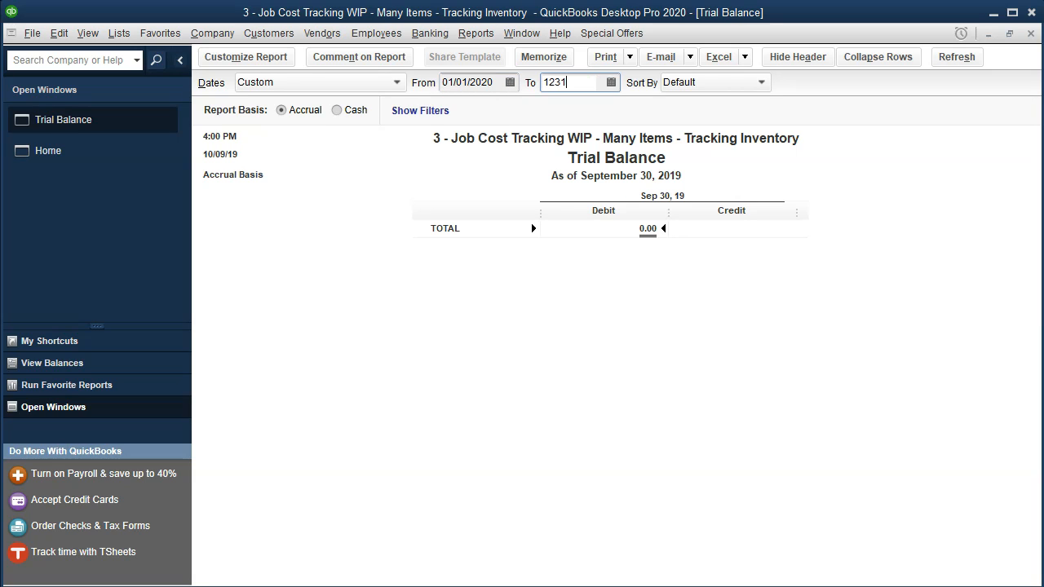
key("Tab")
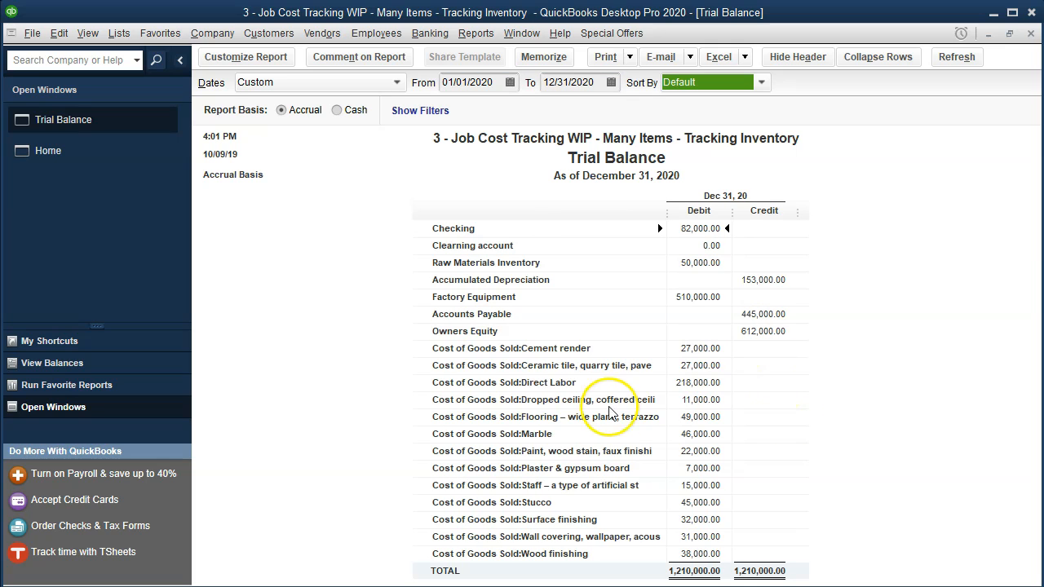
Check the Direct Labor balance among the cost of goods sold accounts in the Trial Balance.
left_click(693, 349)
key("Down")
key("Down")
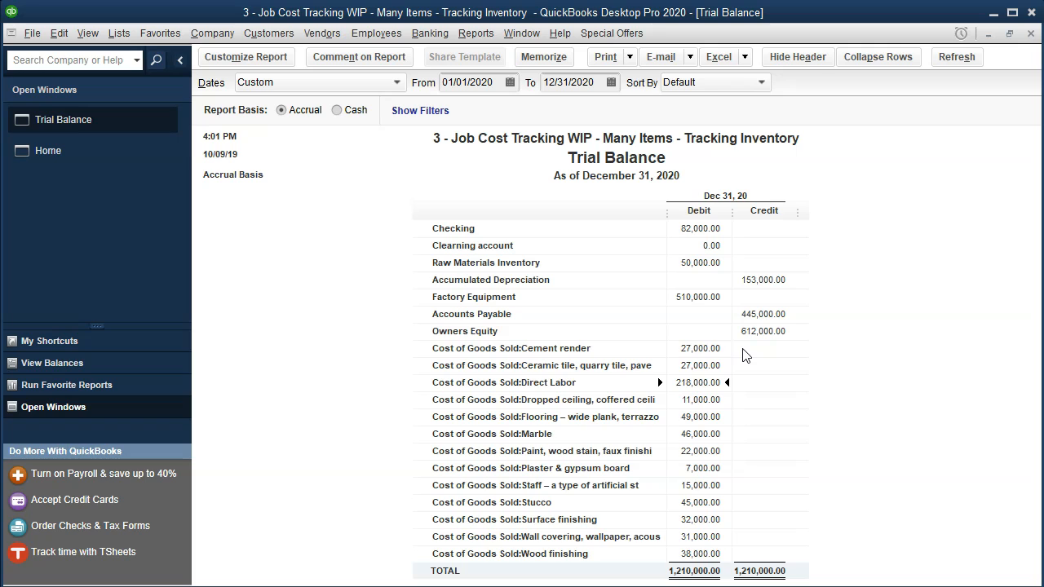
Run a standard Profit & Loss report for 01/01/2020 through 12/31/2020 and check its Direct Labor amount.
left_click(476, 34)
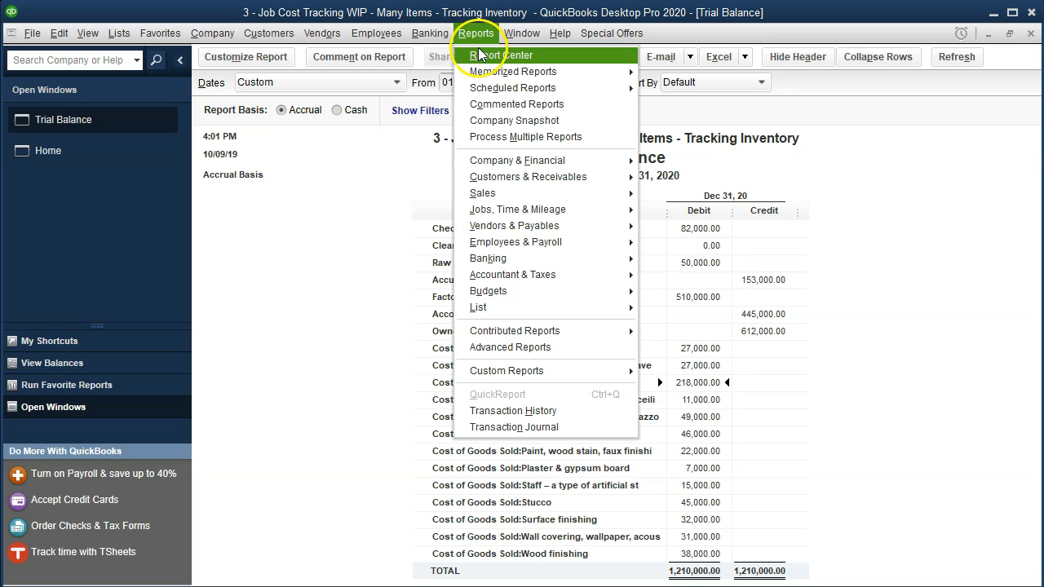
mouse_move(511, 165)
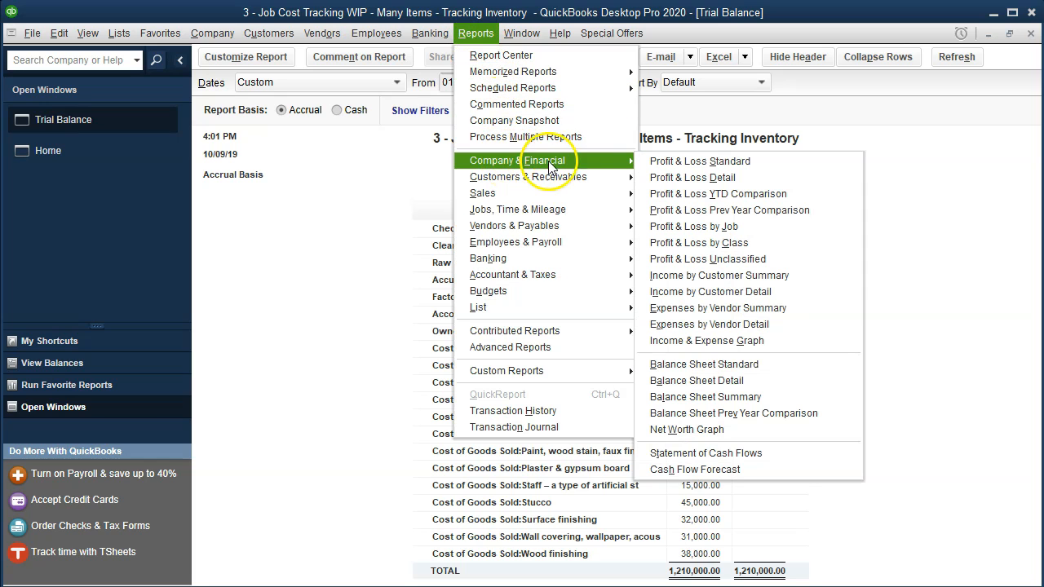
left_click(671, 161)
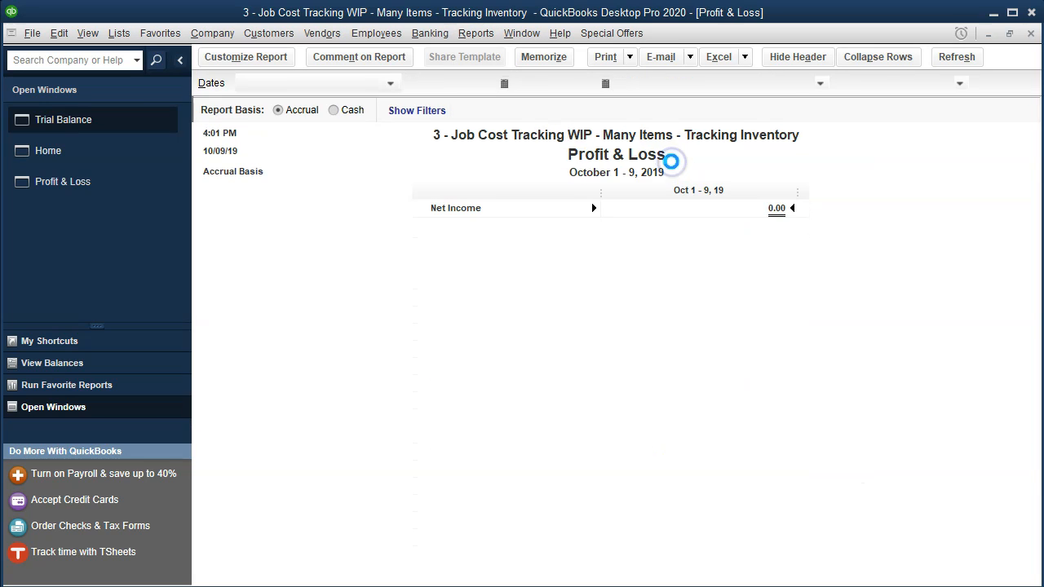
key("Tab")
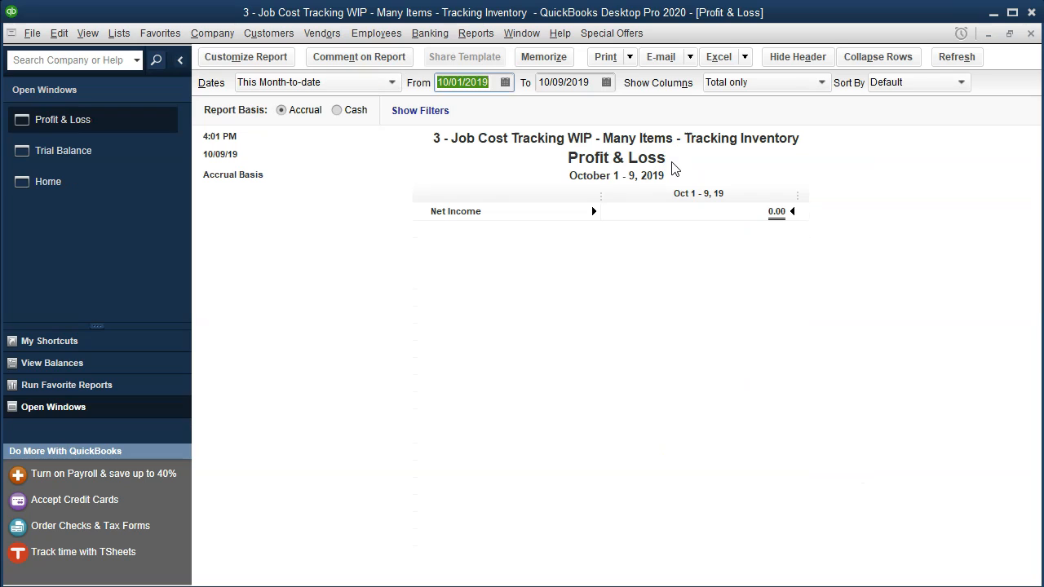
type("01/01/20")
key("Tab")
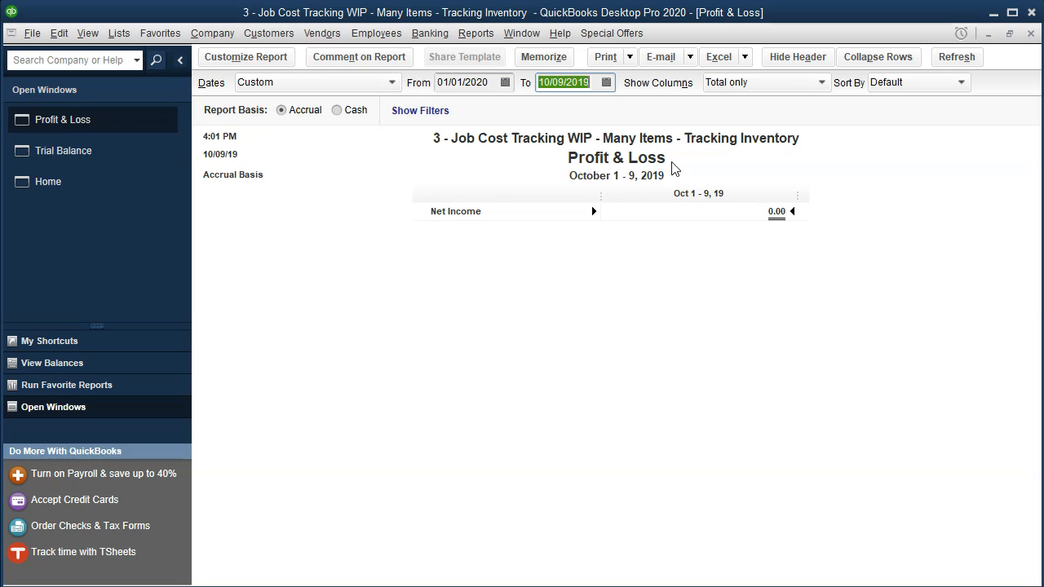
type("123120")
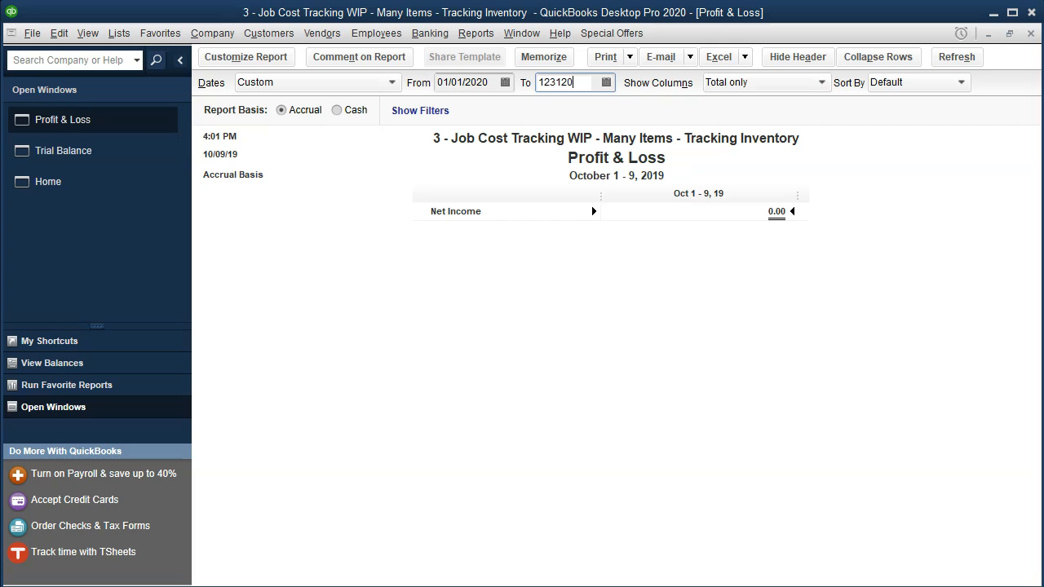
key("Tab")
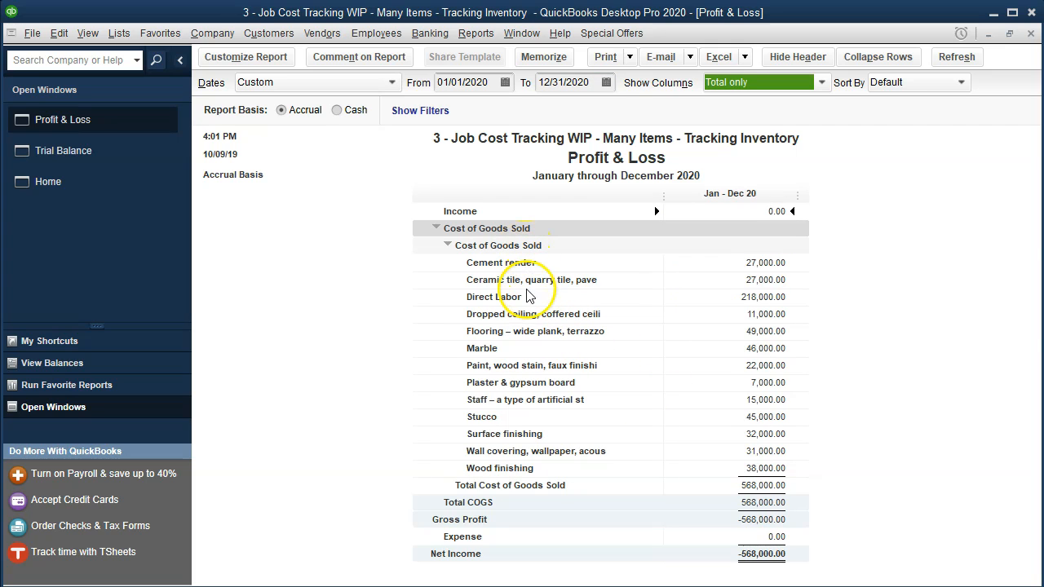
left_click(767, 297)
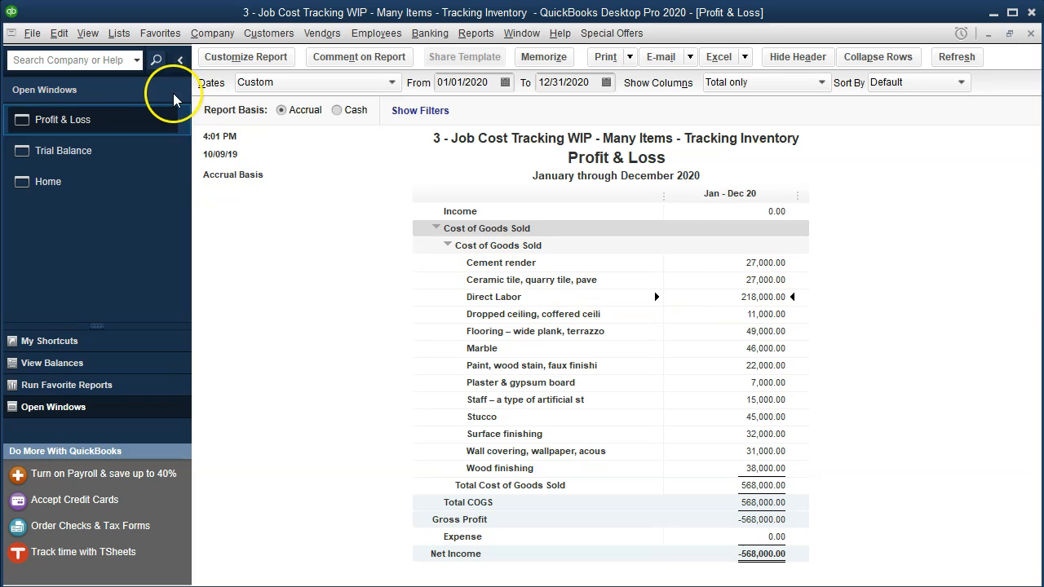
Start a new account of type Cost of Goods Sold in the chart of accounts.
left_click(107, 36)
left_click(158, 54)
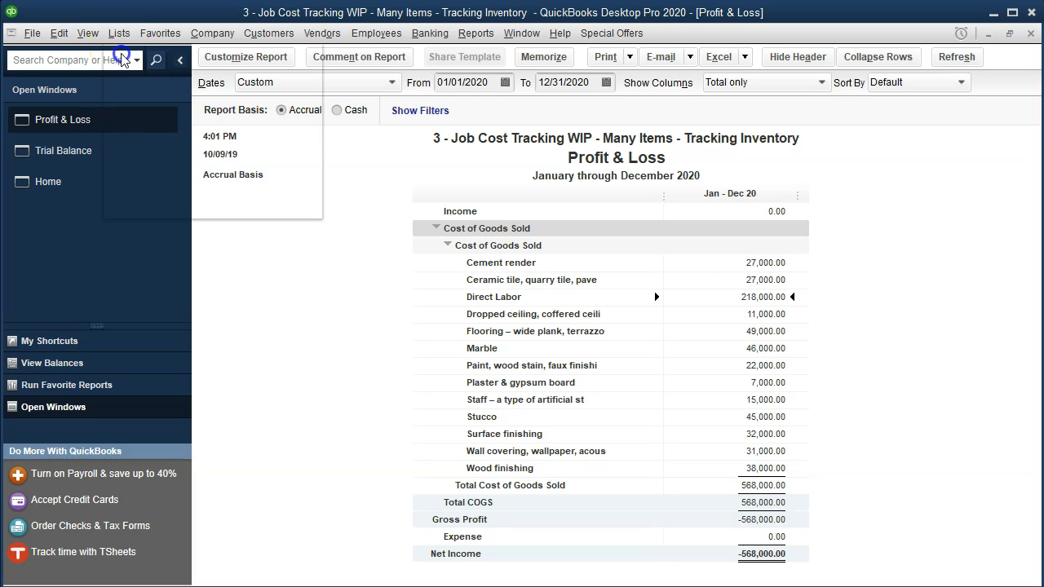
scroll(343, 359, "down", 2)
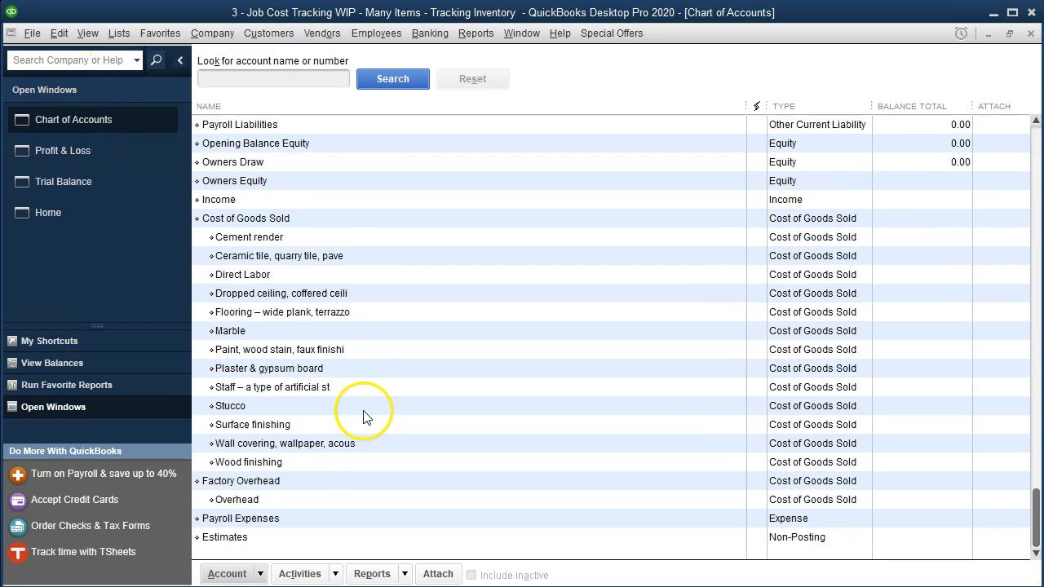
left_click(261, 575)
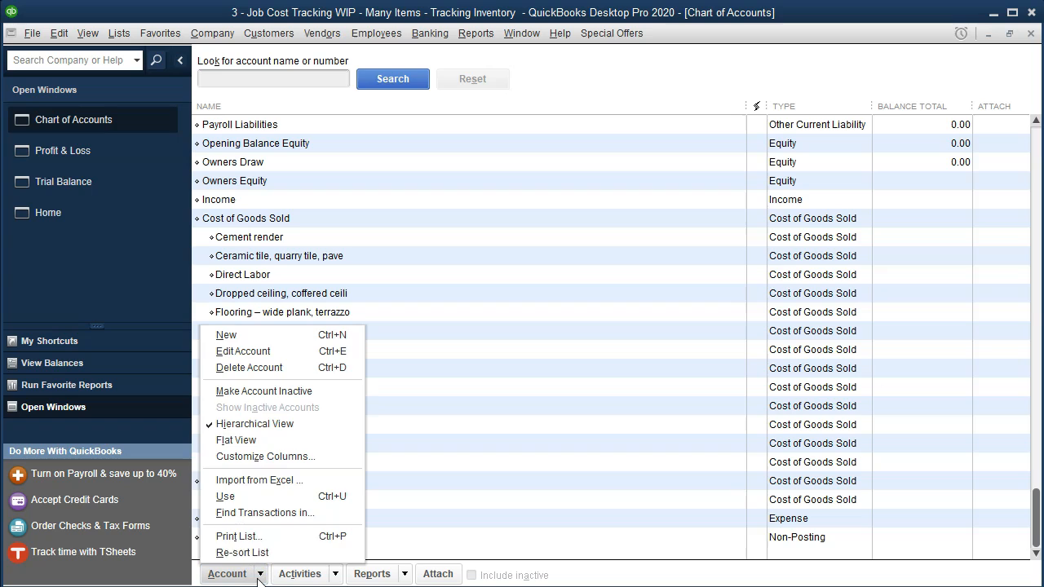
left_click(247, 333)
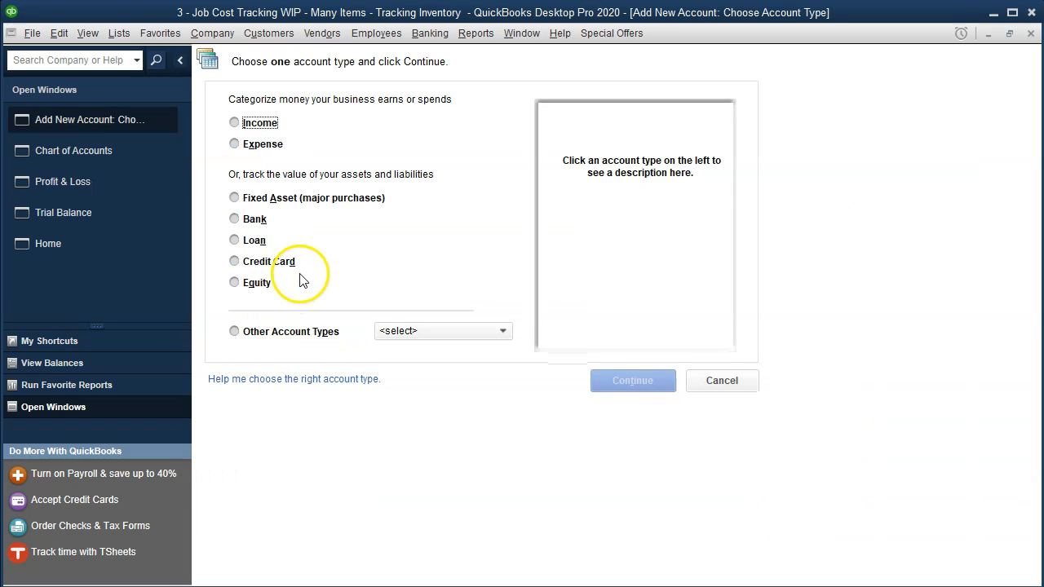
left_click(459, 331)
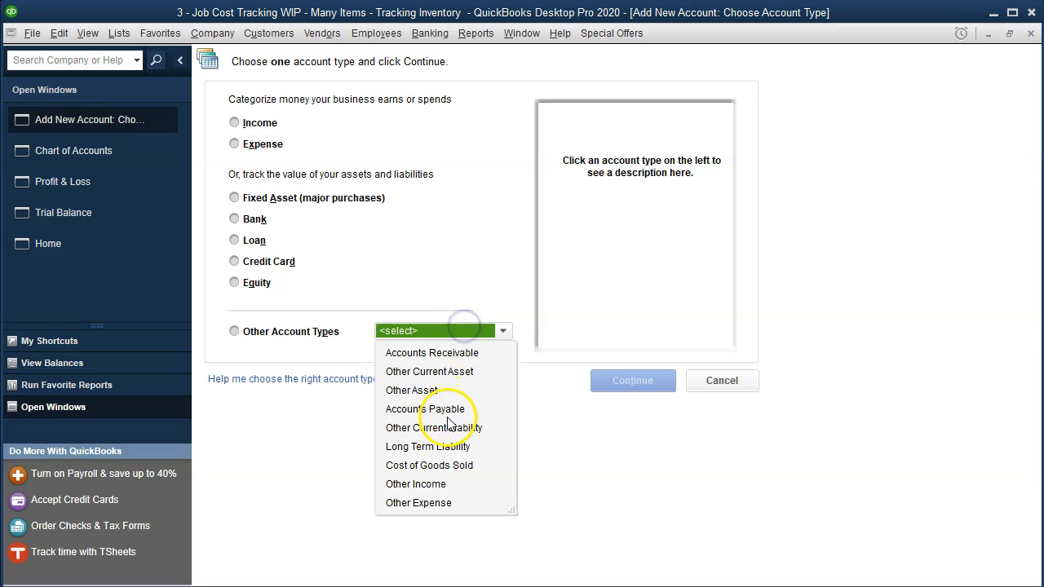
left_click(413, 465)
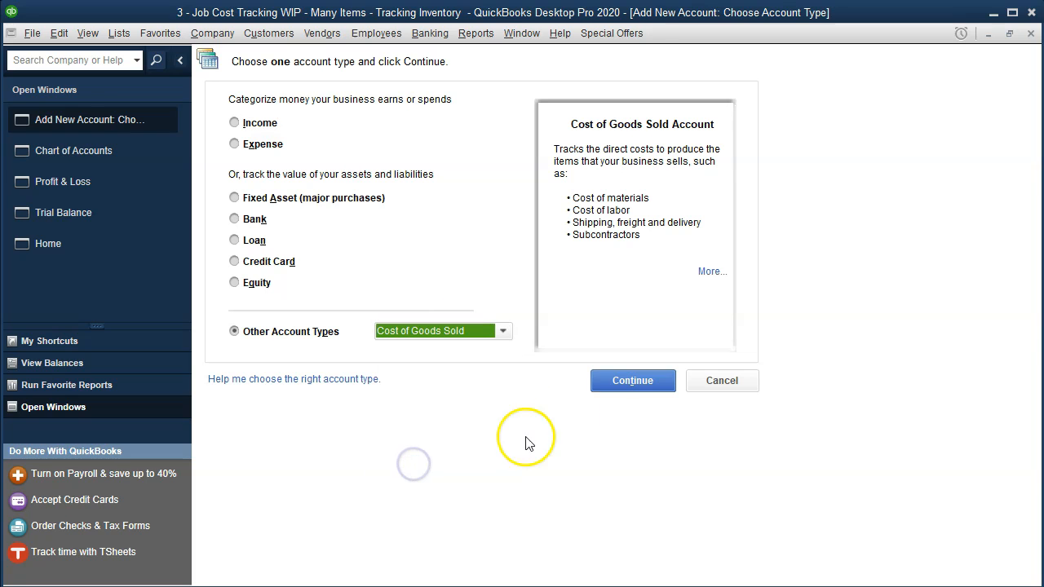
left_click(625, 380)
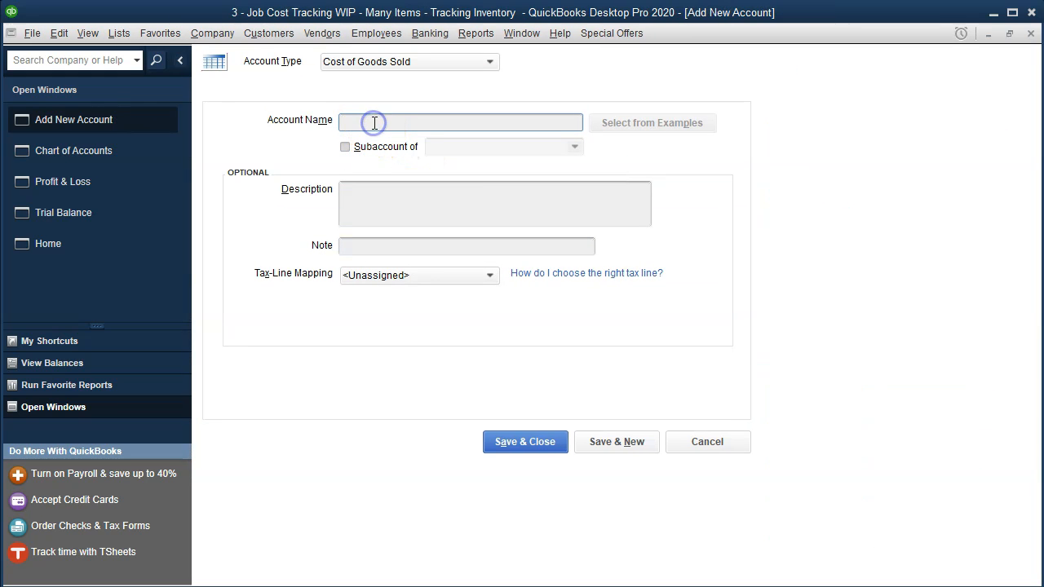
Name the new Cost of Goods Sold account Direct Labor 1 and save it.
left_click(375, 122)
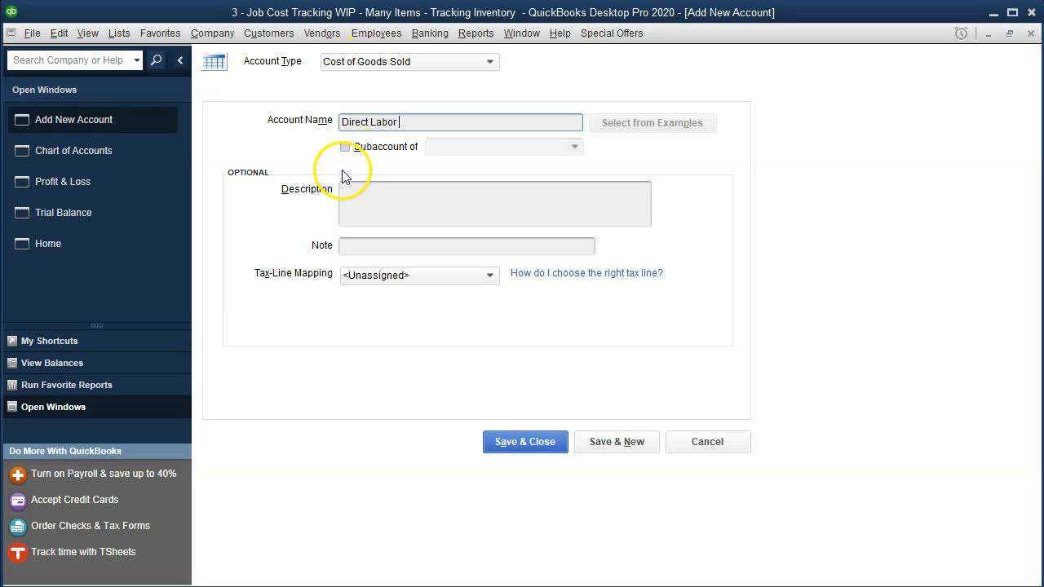
left_click(415, 121)
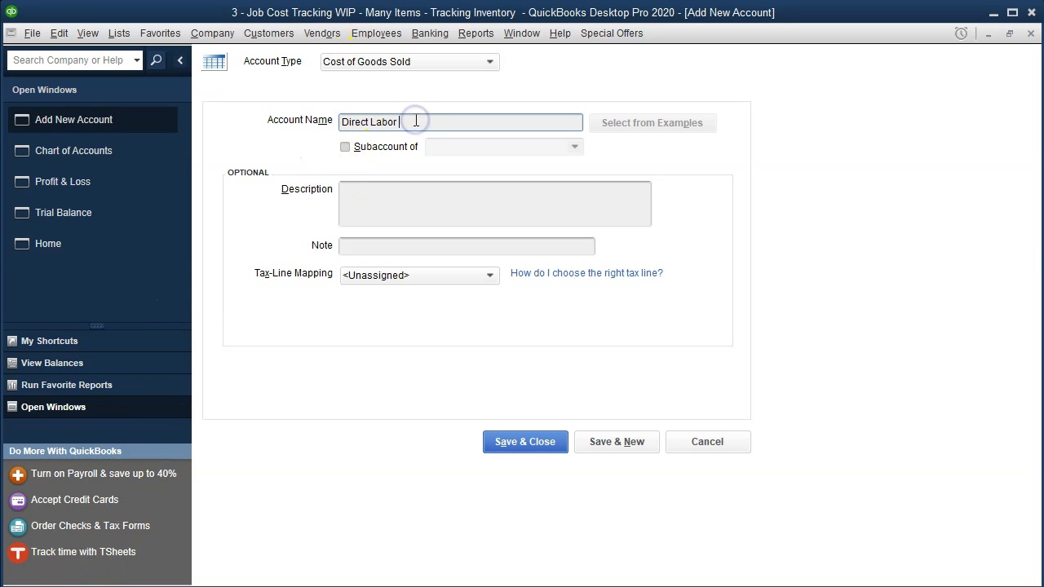
type("1")
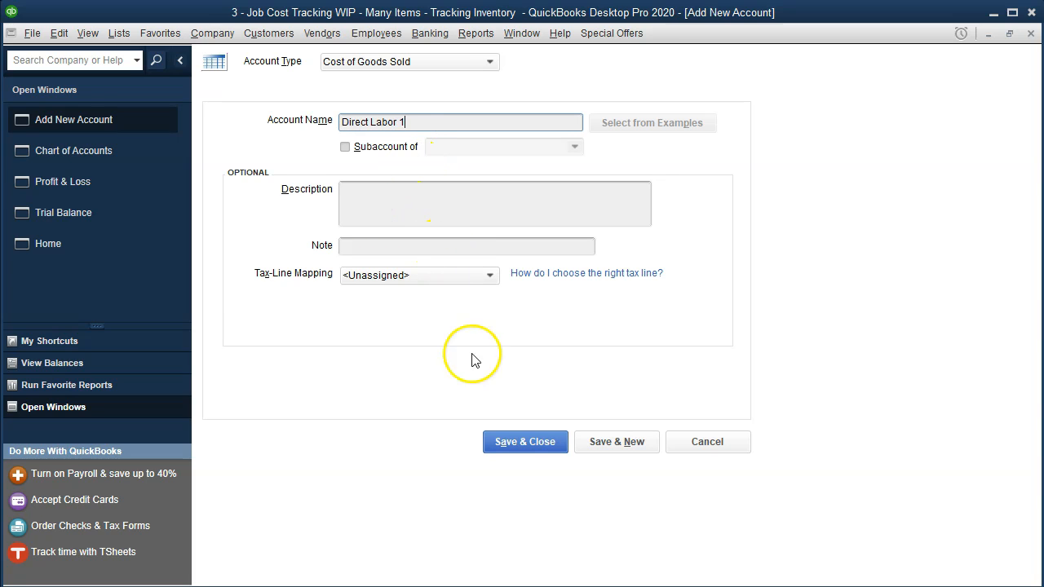
left_click(521, 447)
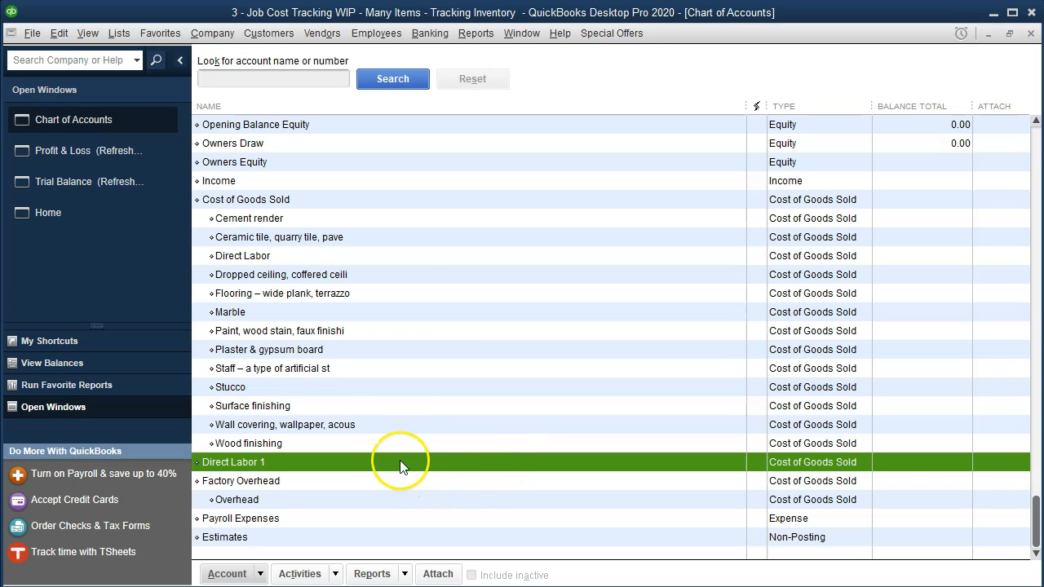
Edit the existing Direct Labor account to make it a subaccount of Direct Labor 1 and save the change.
left_click(290, 256)
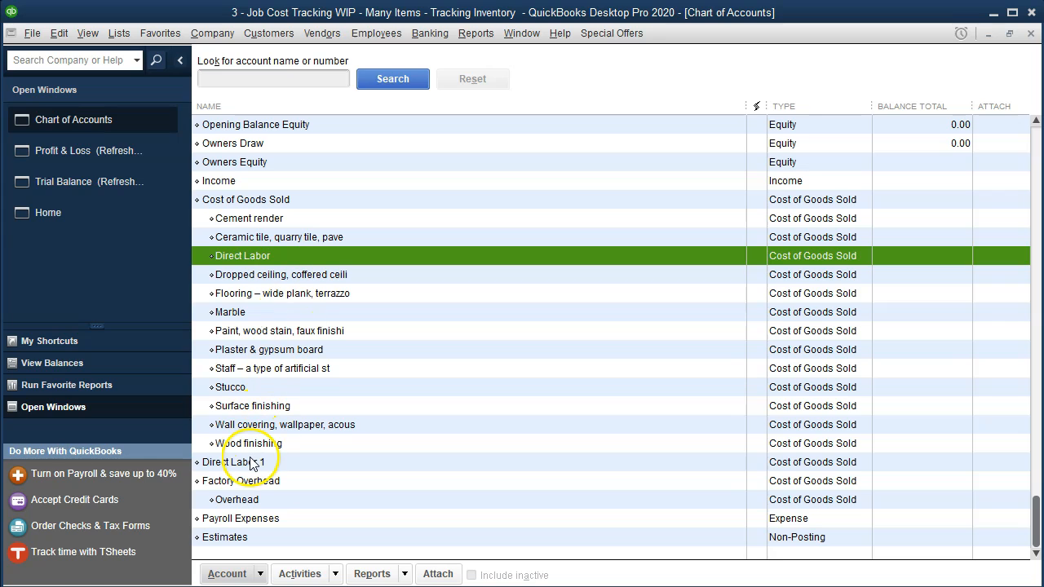
left_click(284, 260)
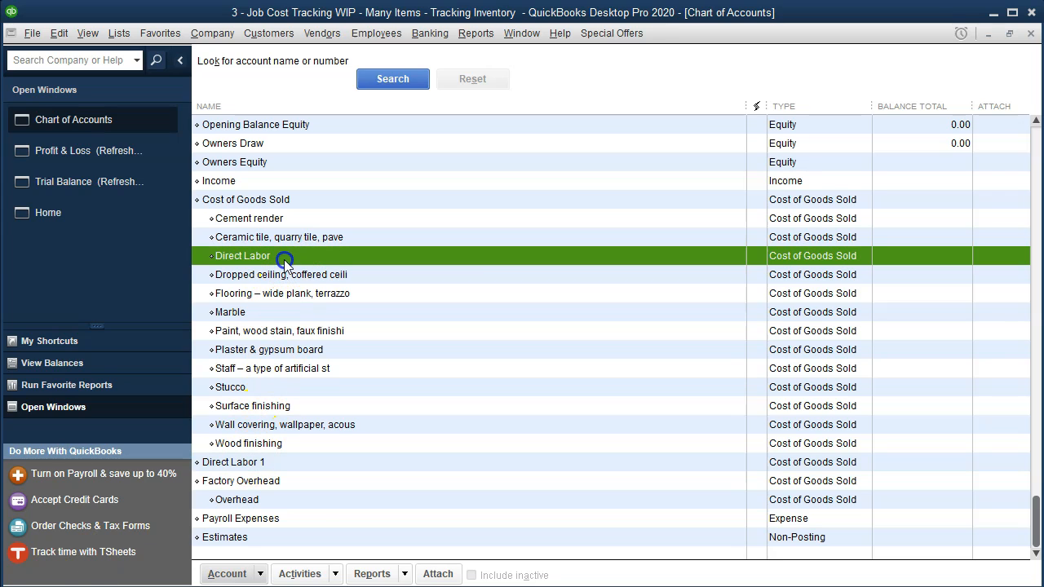
right_click(283, 259)
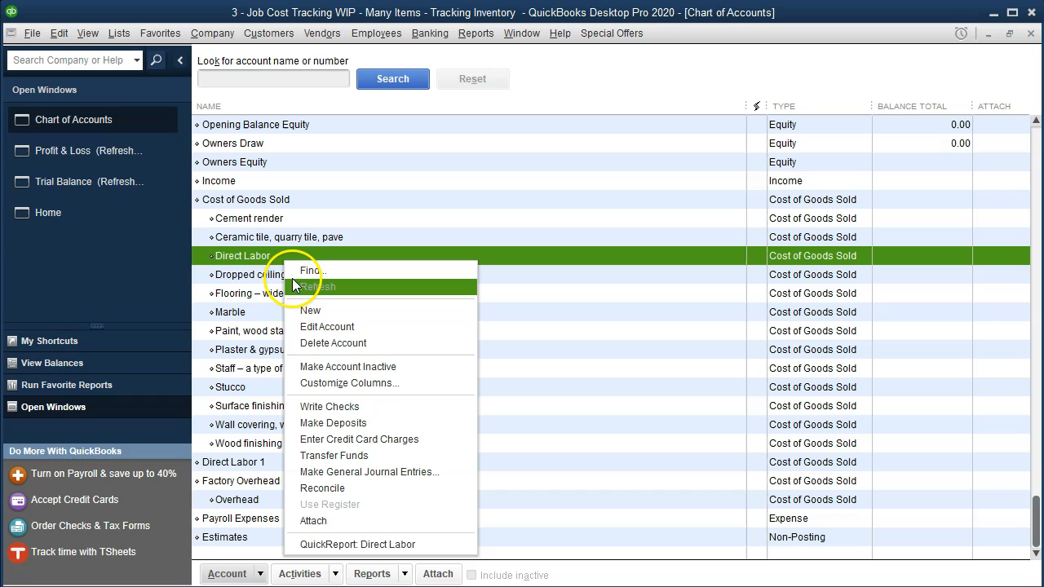
left_click(315, 332)
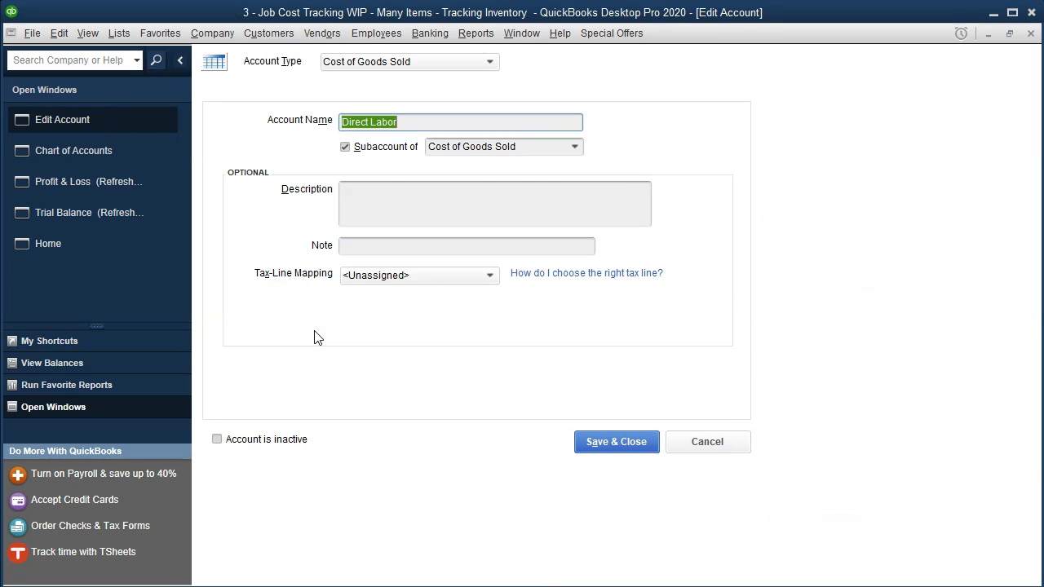
left_click(575, 147)
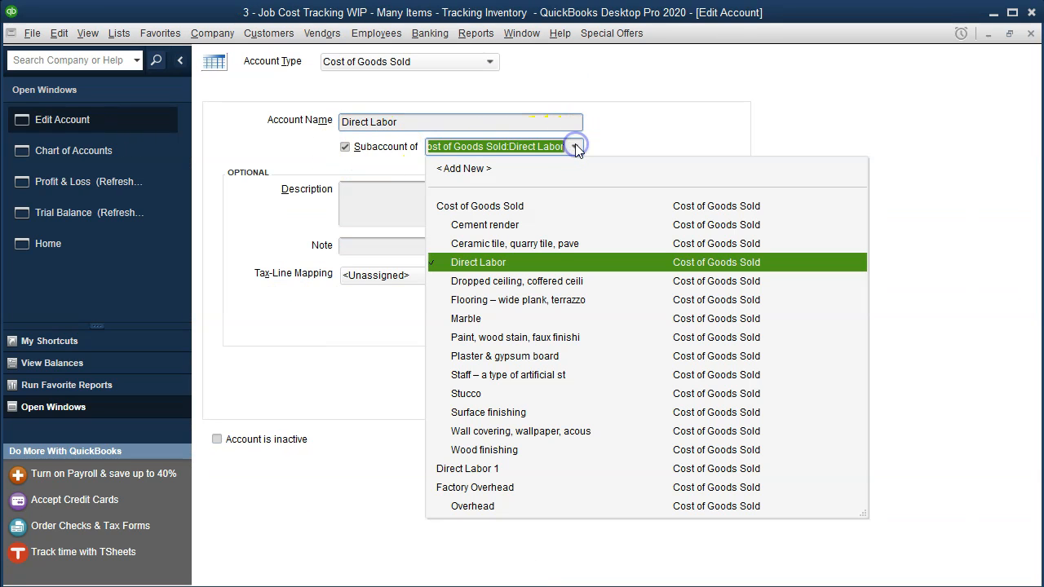
left_click(473, 469)
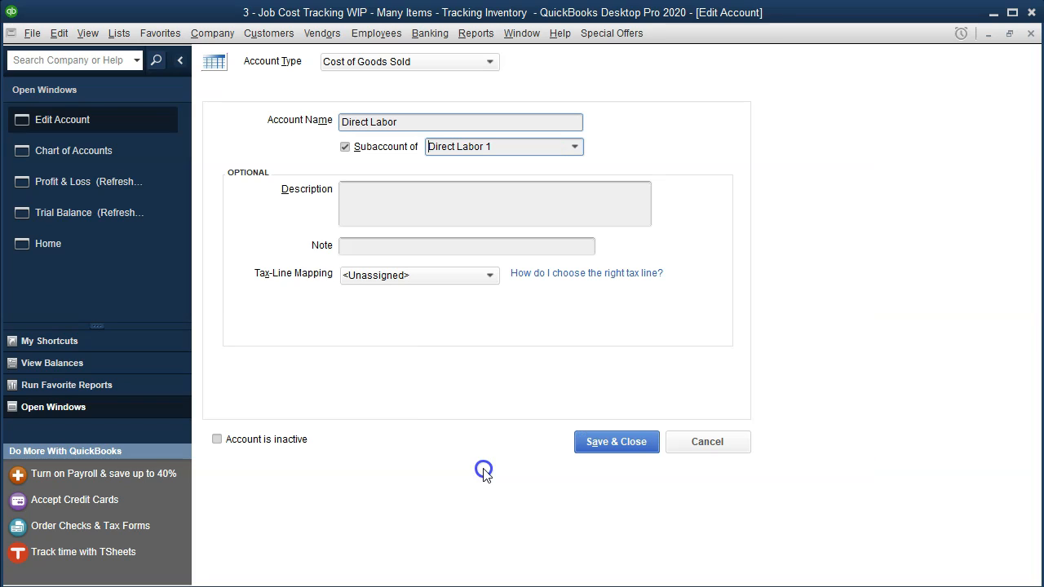
left_click(590, 447)
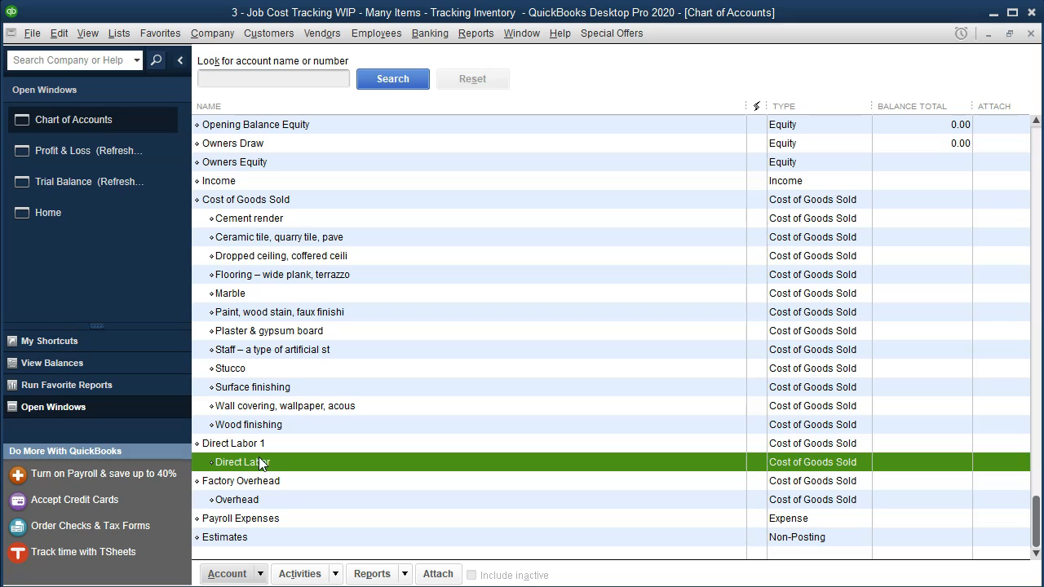
Review the Direct Labor 1 grouping in the Profit & Loss report, collapsing and re-expanding the main Cost of Goods Sold section.
left_click(118, 159)
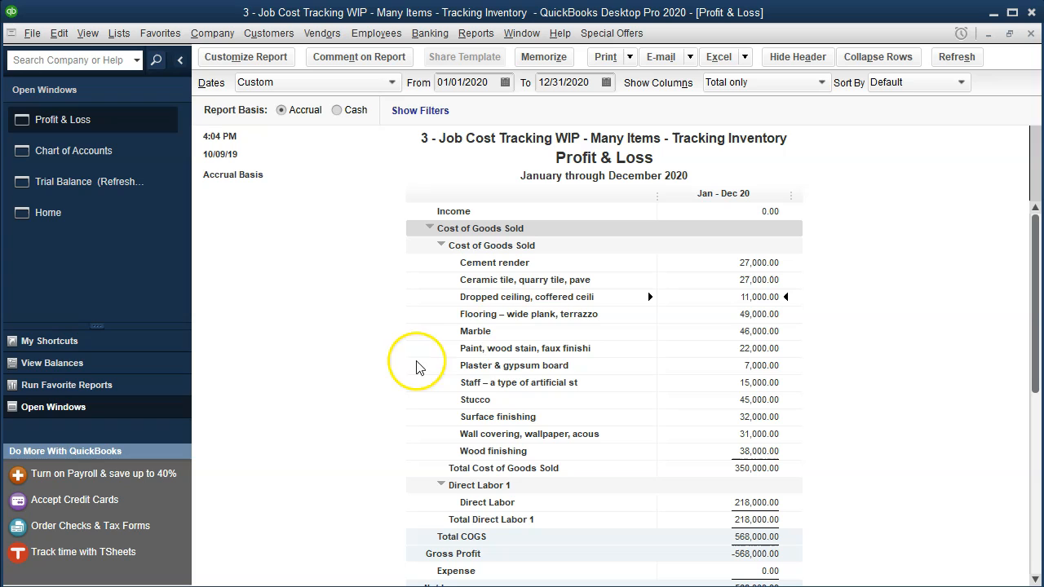
left_click(430, 228)
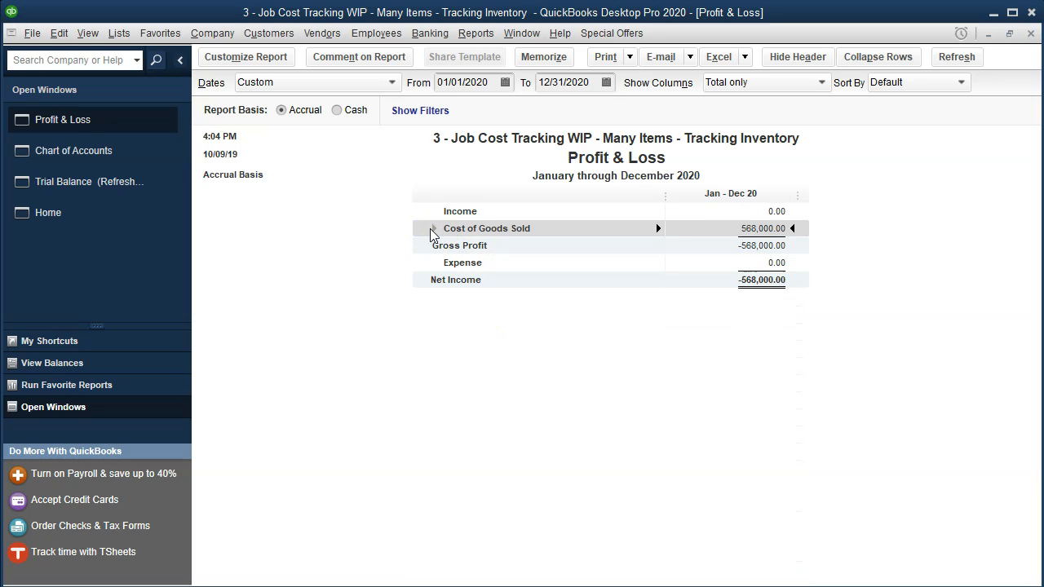
left_click(432, 229)
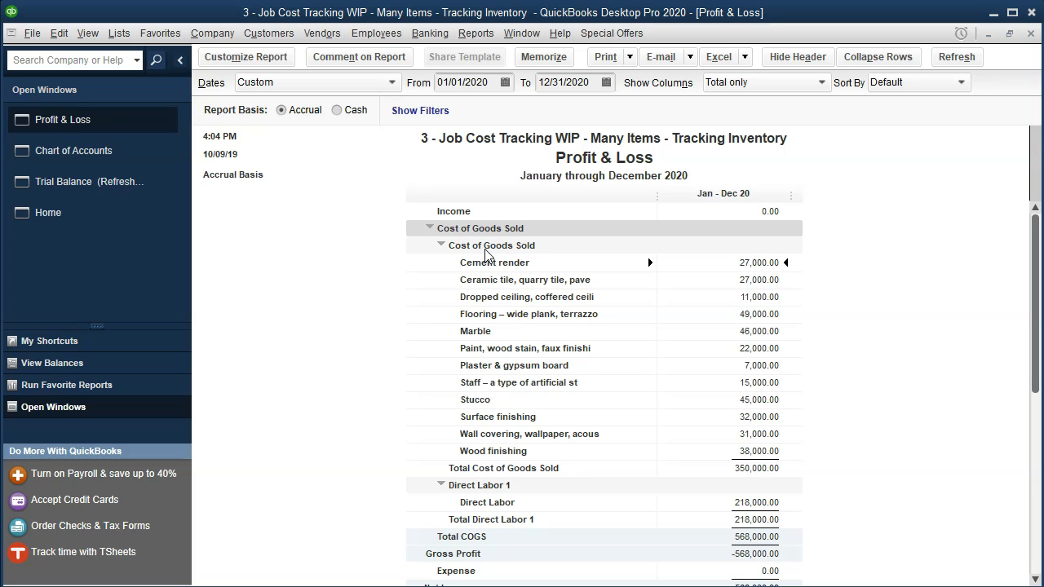
Rename the parent Cost of Goods Sold account to Direct Materials in the chart of accounts and save the change.
left_click(114, 36)
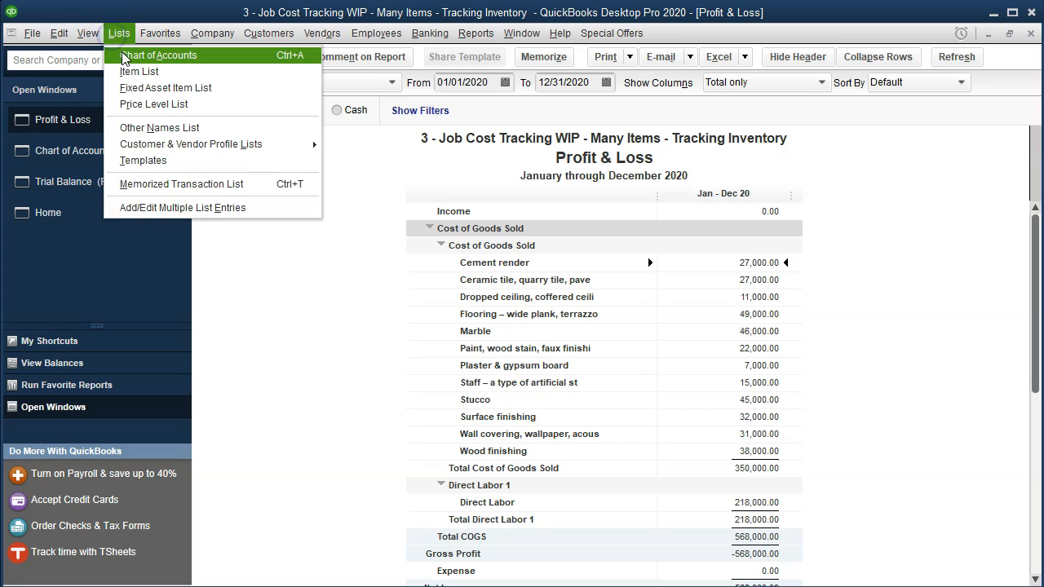
left_click(131, 55)
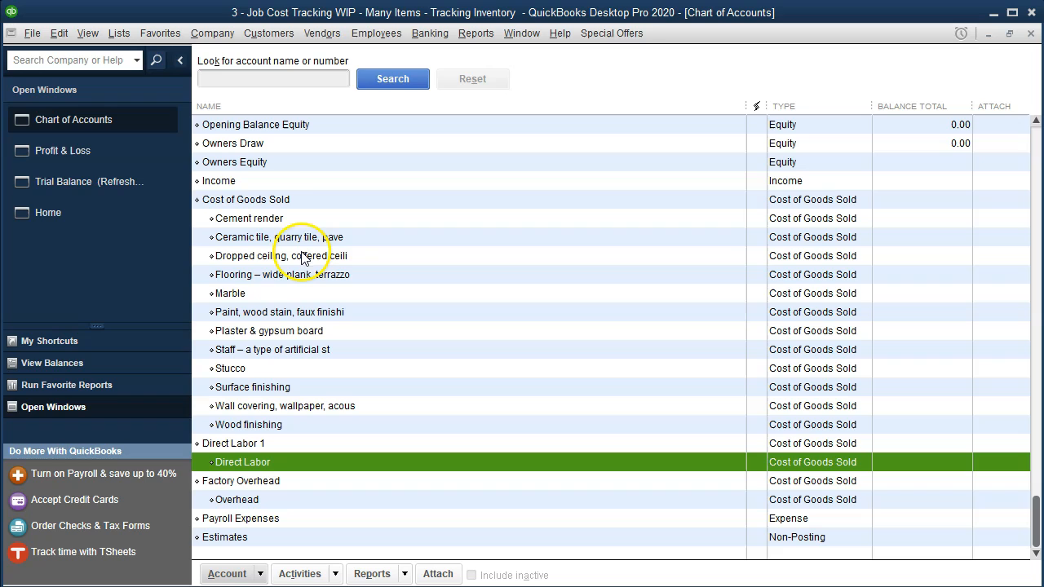
left_click(280, 200)
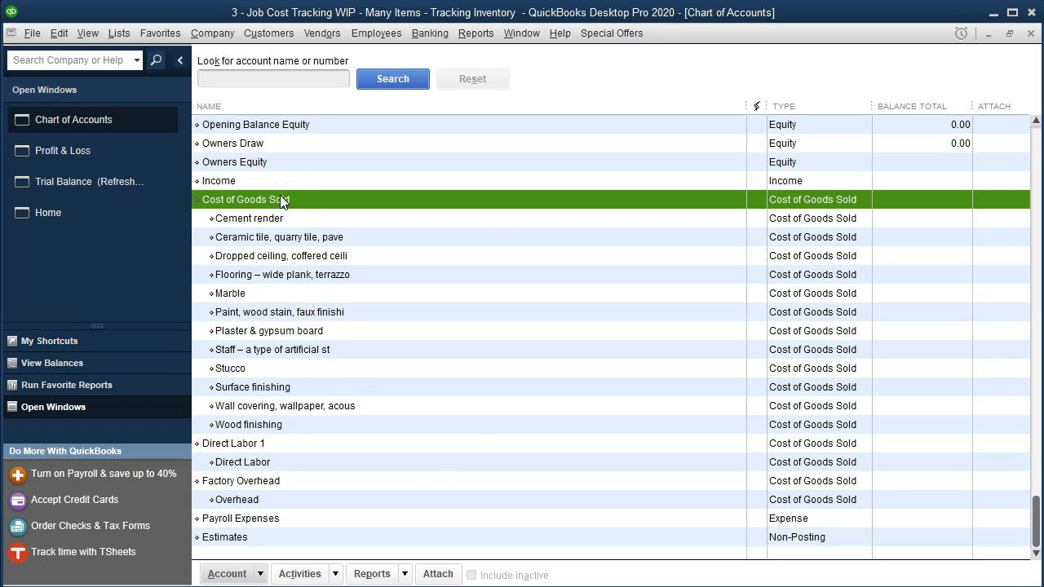
right_click(280, 198)
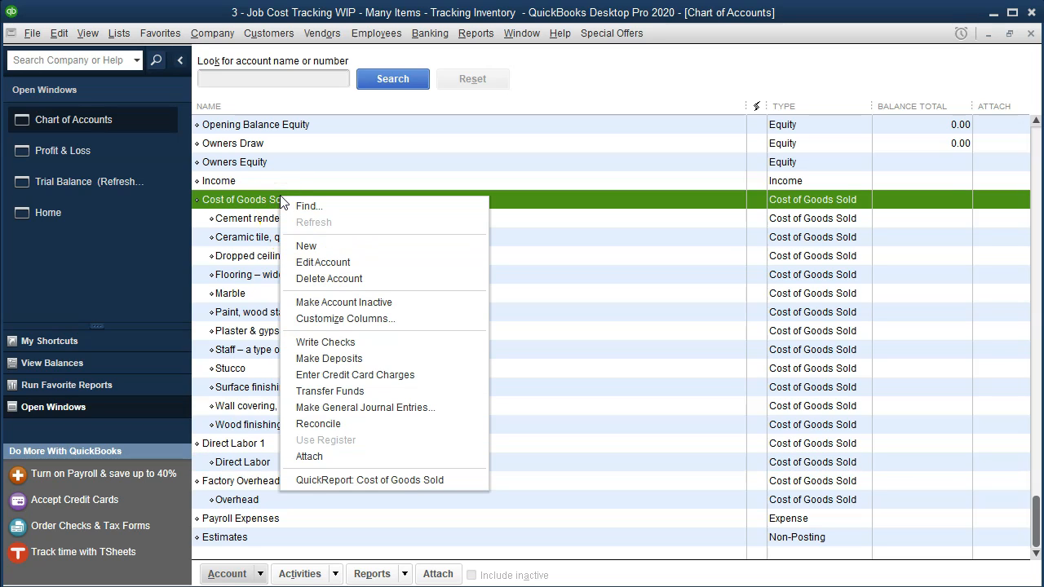
left_click(303, 258)
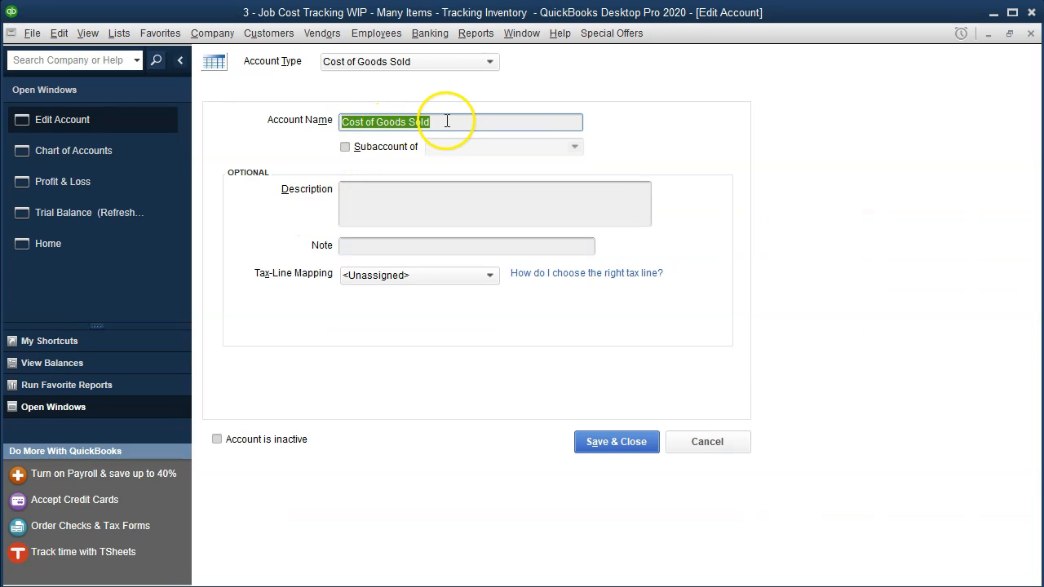
type("Direct Mat")
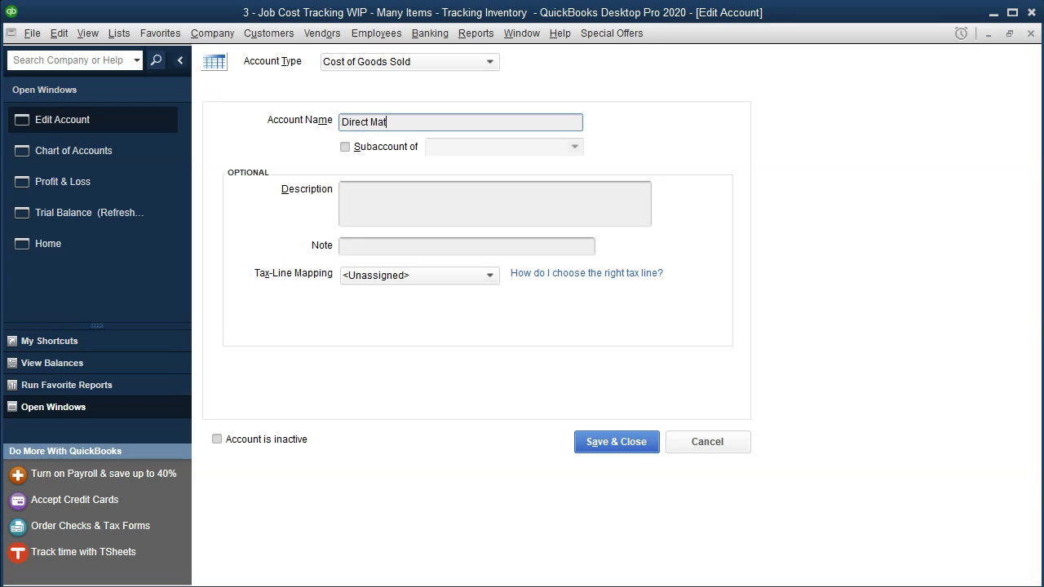
type("erials")
left_click(616, 442)
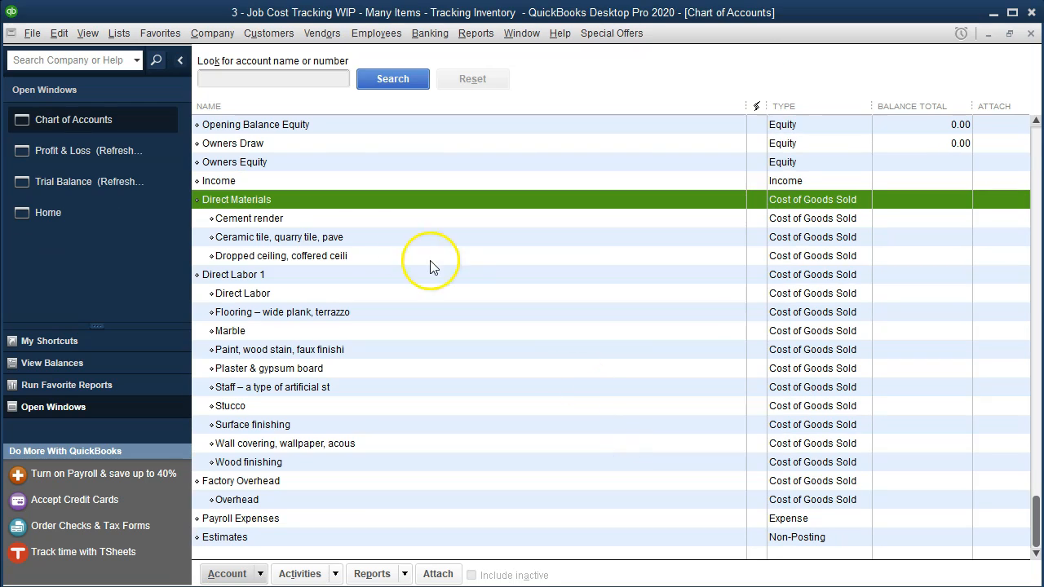
Check the Direct Labor 1 and Direct Materials groups in the Profit & Loss, and run the Job Estimates vs. Actuals Summary report.
left_click(94, 156)
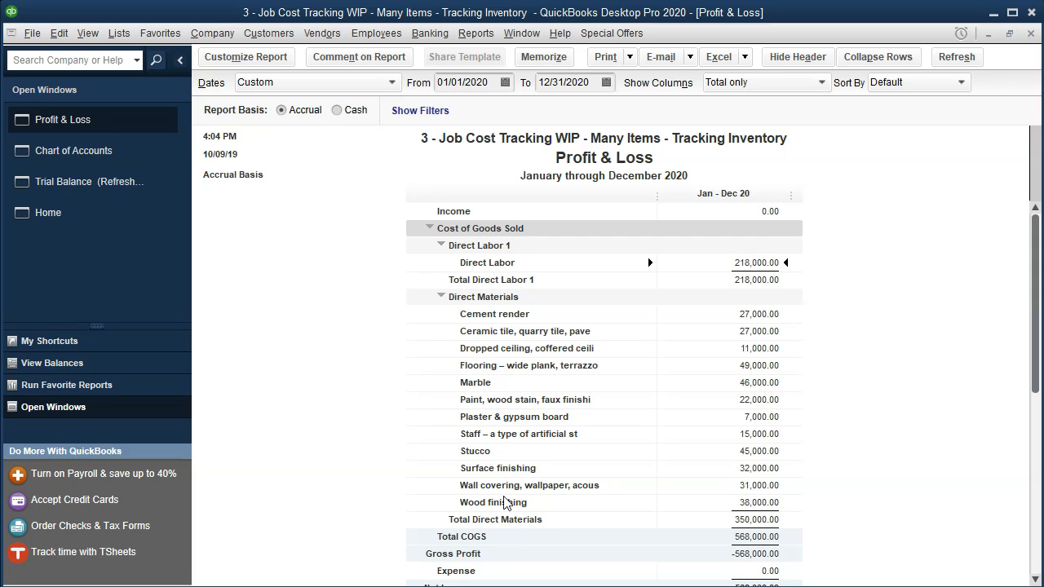
scroll(504, 502, "down", 1)
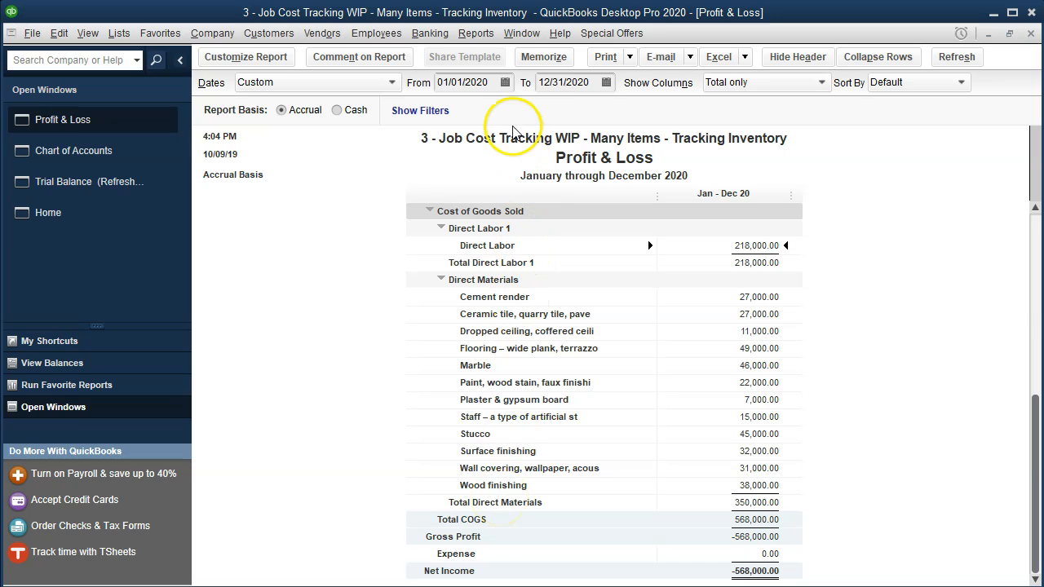
left_click(476, 33)
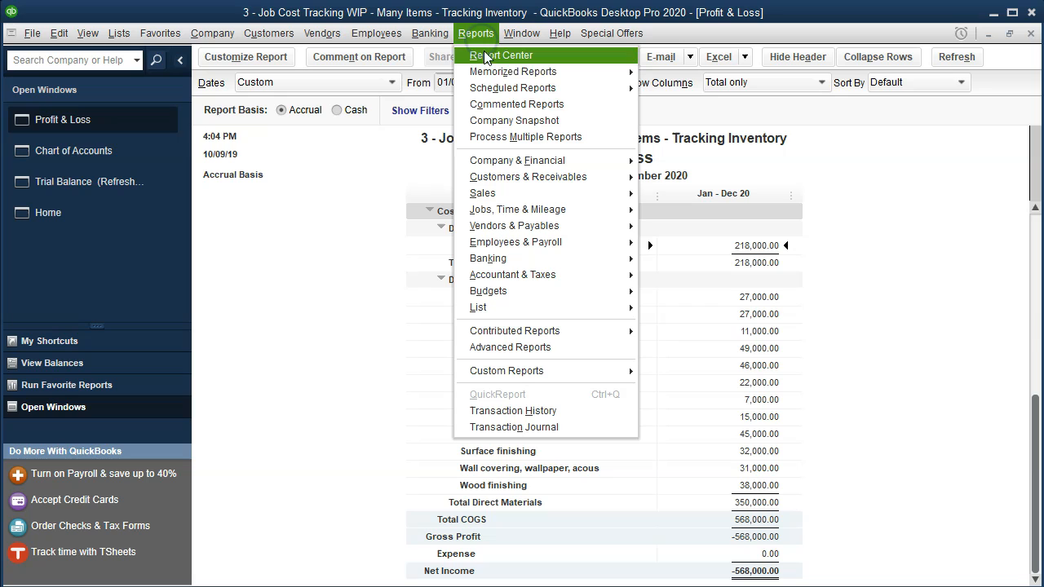
mouse_move(540, 214)
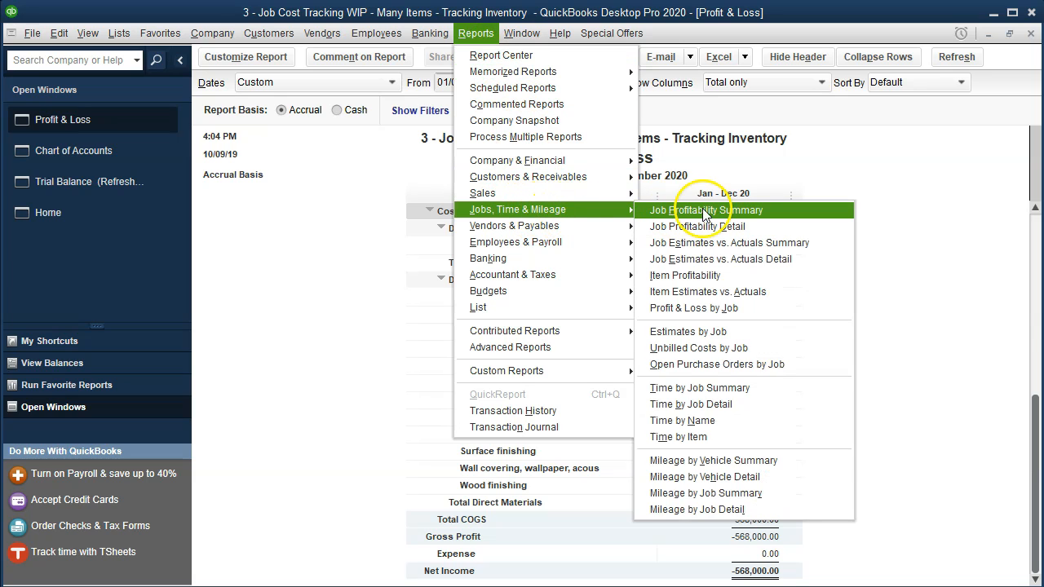
left_click(704, 249)
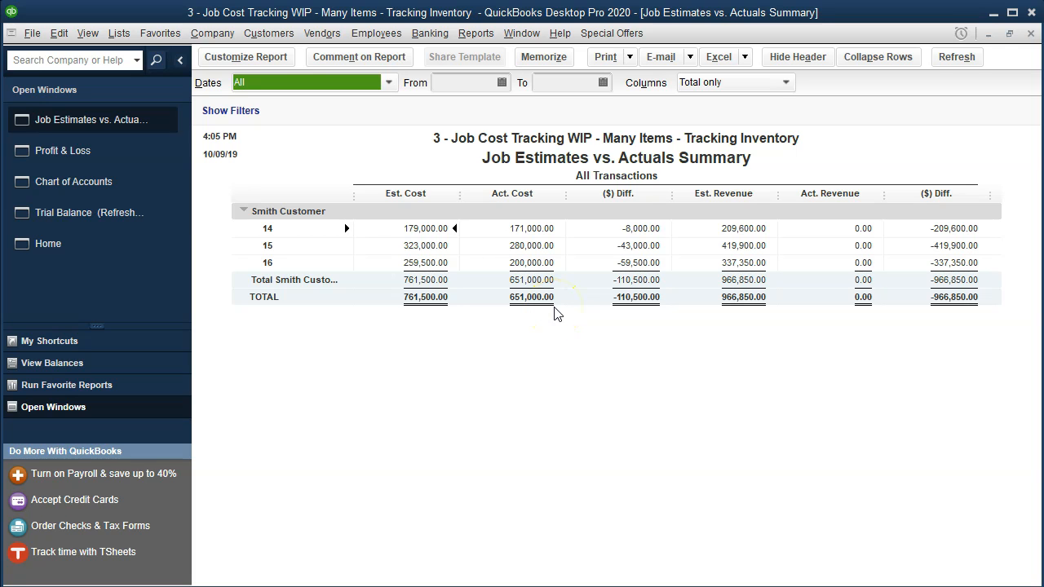
Switch to the Excel workbook and inspect the Total Open Jobs and Beginning Balance formulas on the 1.12 sheet.
left_click(612, 586)
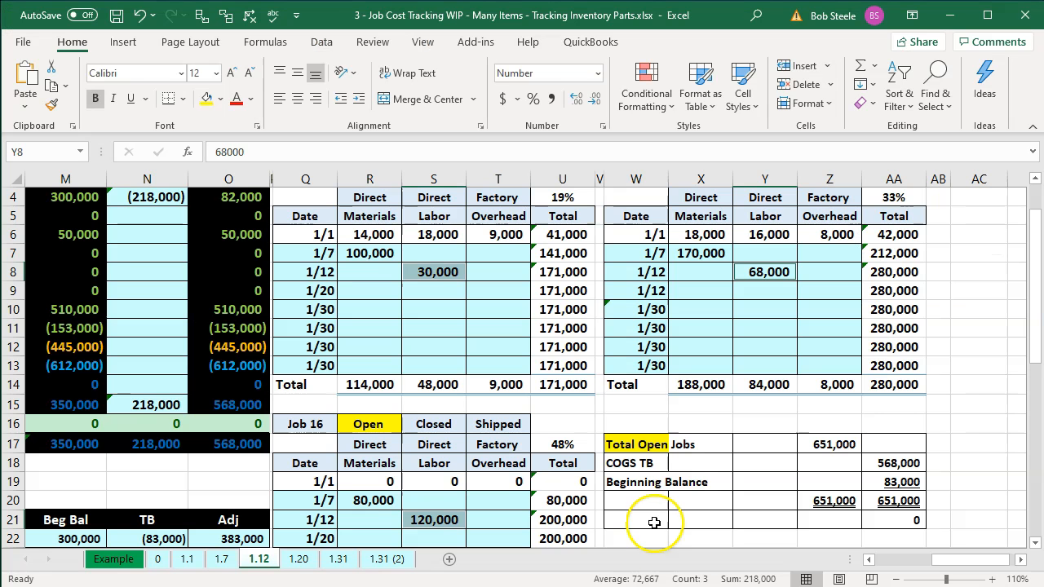
left_click(406, 427)
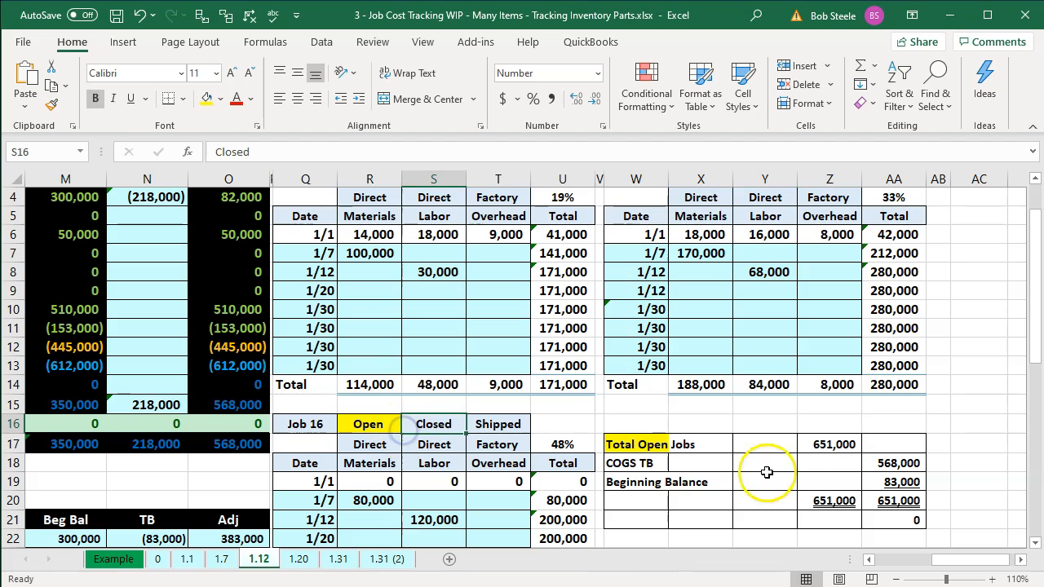
left_click(828, 447)
double_click(828, 448)
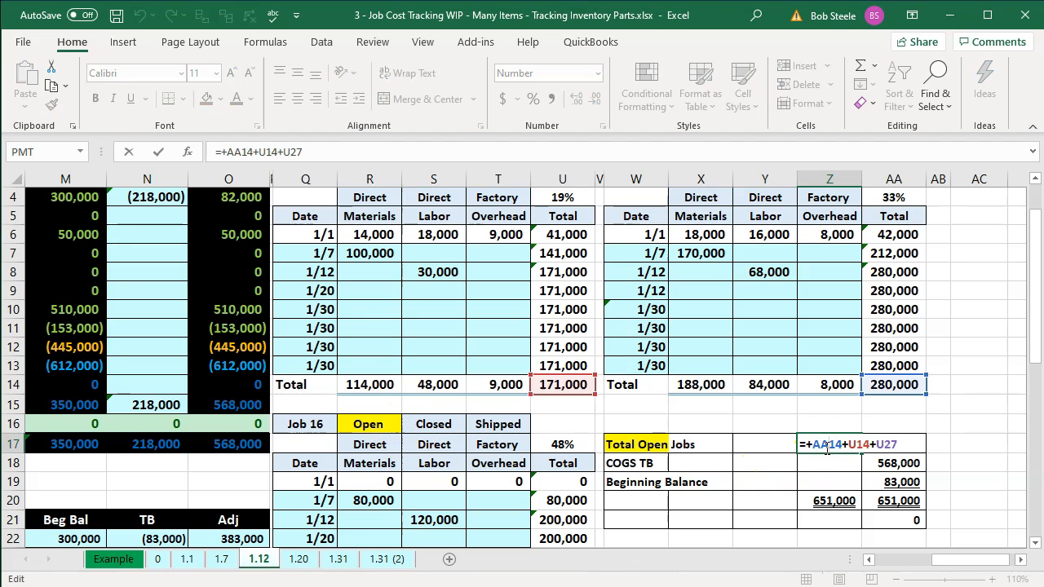
key("Return")
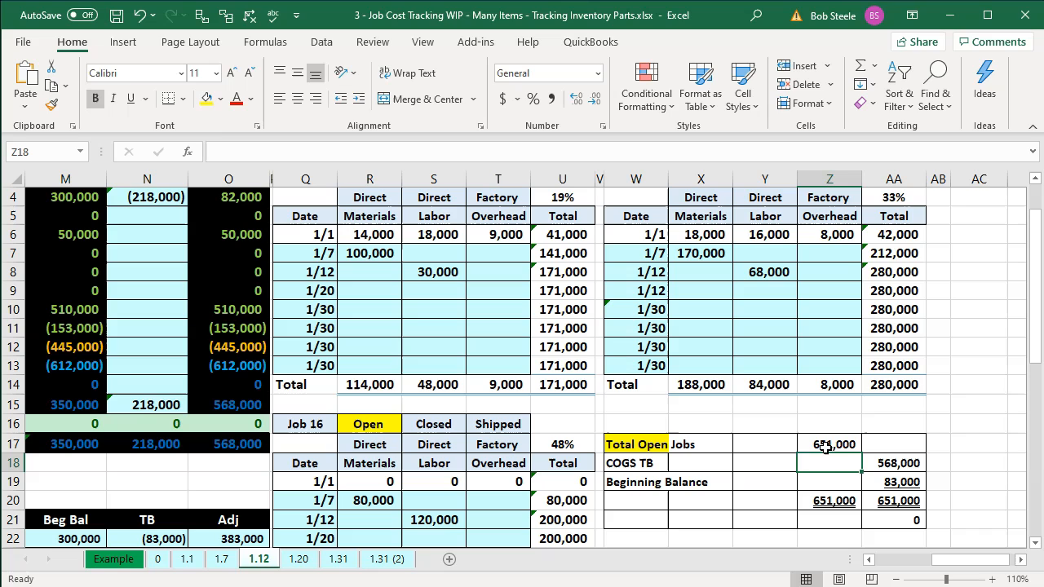
double_click(898, 485)
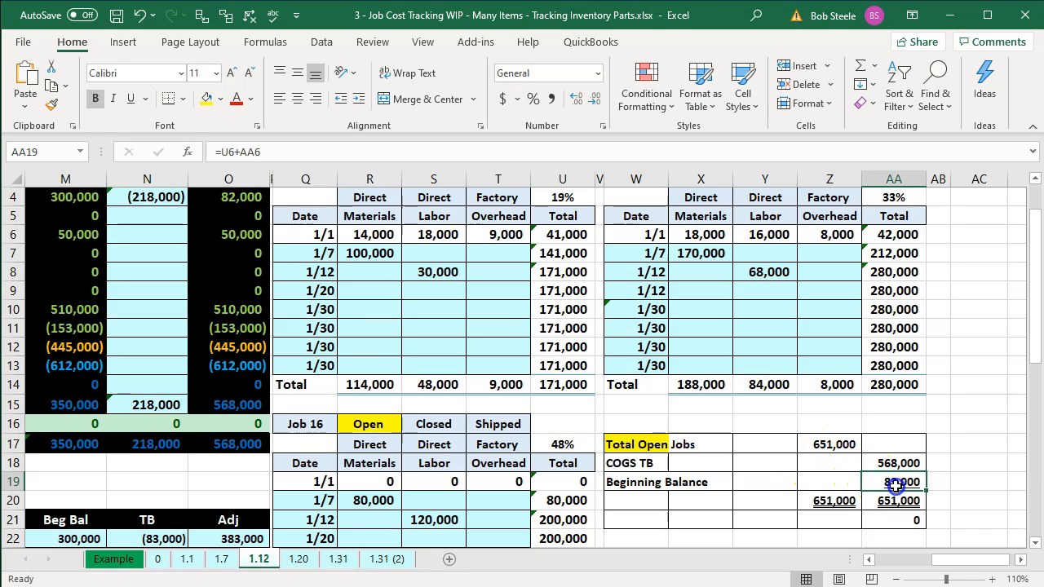
key("Return")
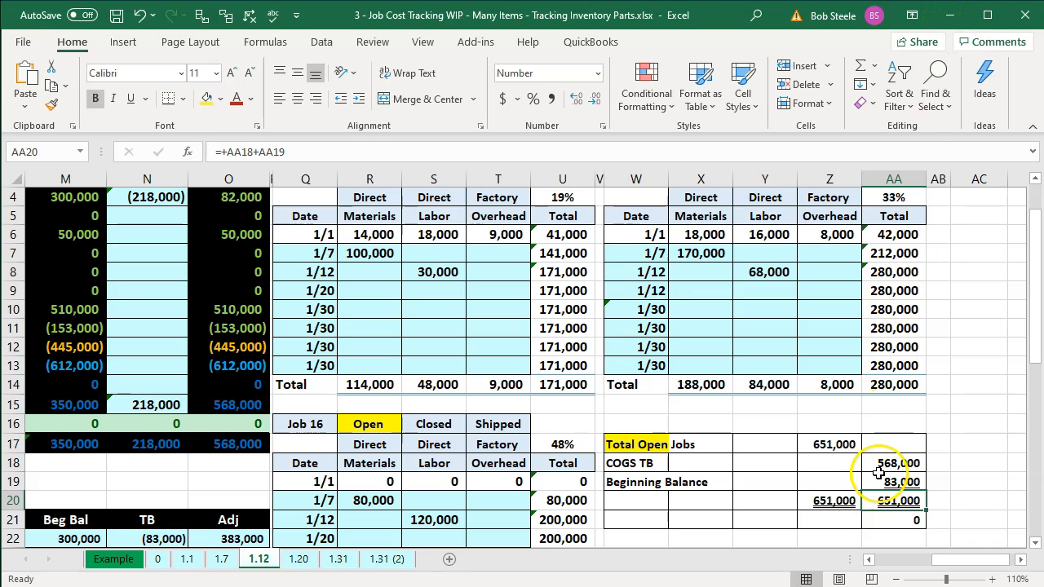
Return to QuickBooks and set the Job Estimates vs. Actuals Summary date range to 01/01/2020 through 12/31/2020.
left_click(947, 24)
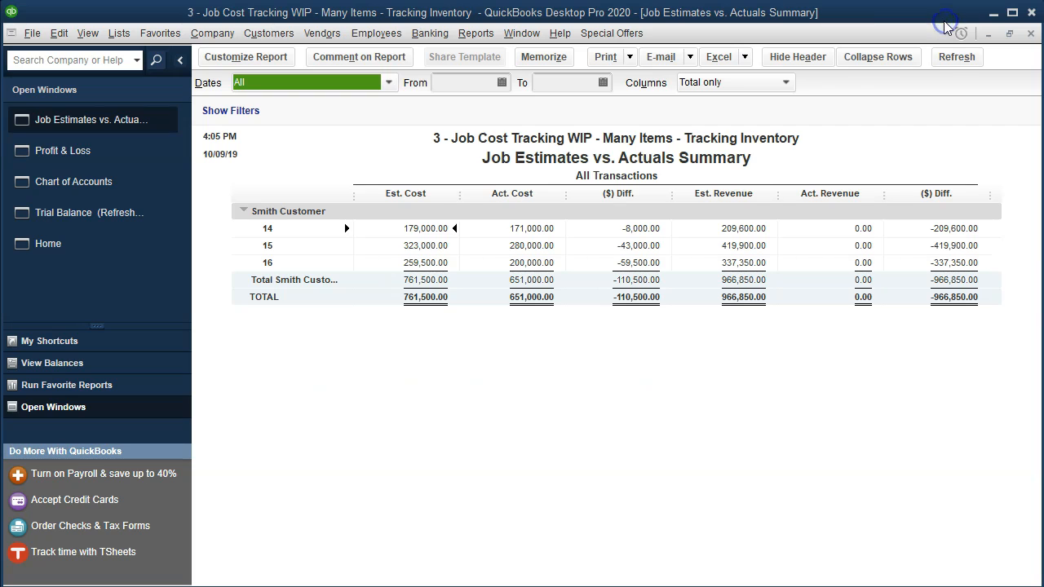
left_click(470, 81)
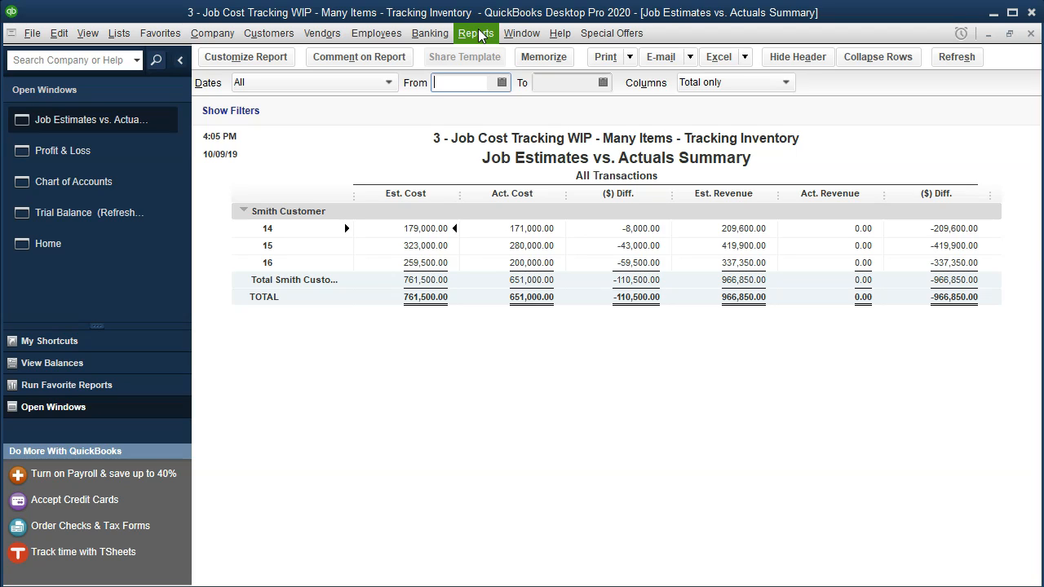
type("01/01/20")
key("Tab")
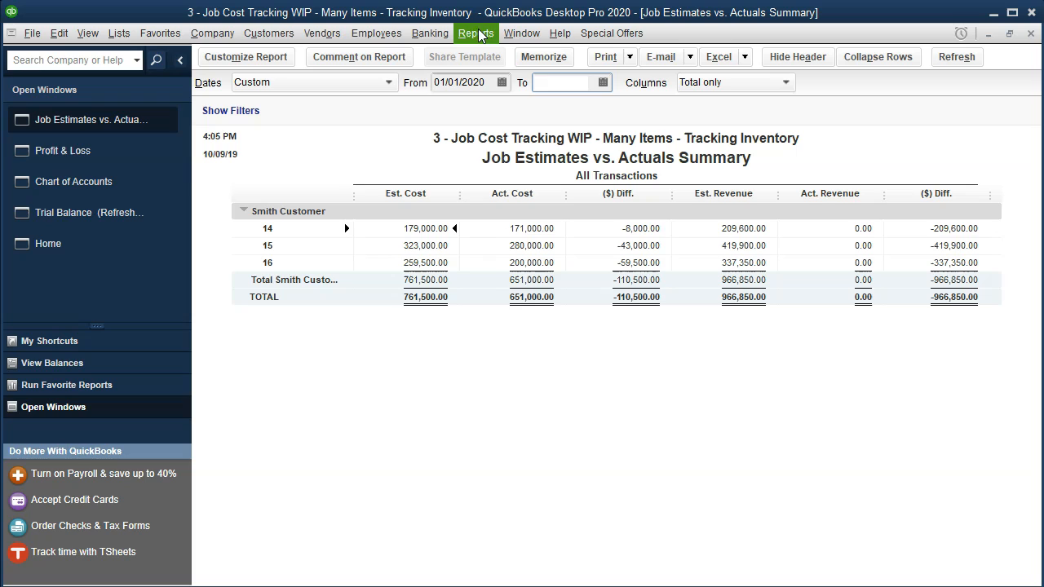
type("123120")
key("Tab")
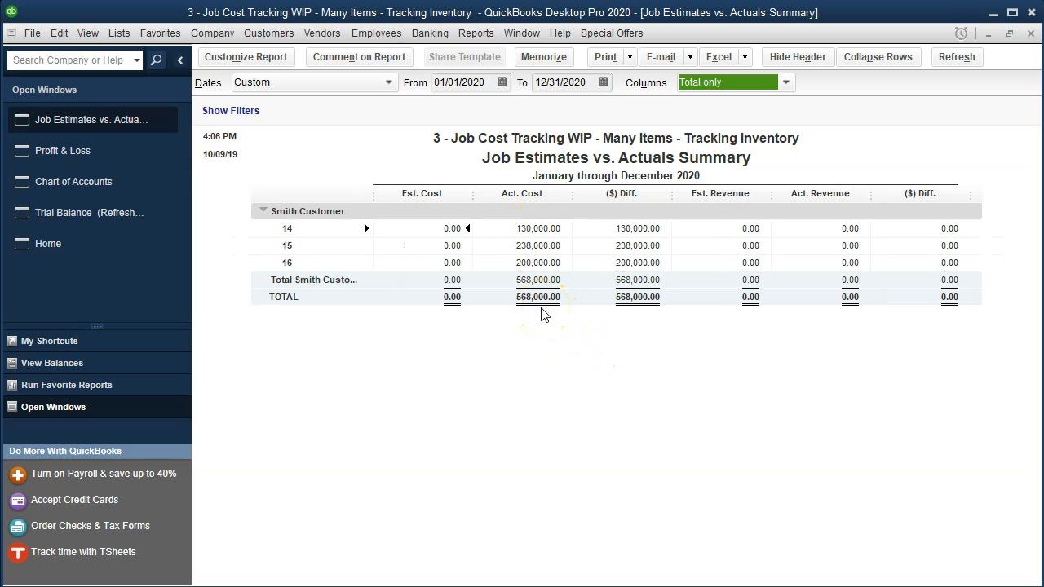
Compare Total COGS in the Profit & Loss with the job costs, collapsing and re-expanding the Cost of Goods Sold section.
left_click(90, 164)
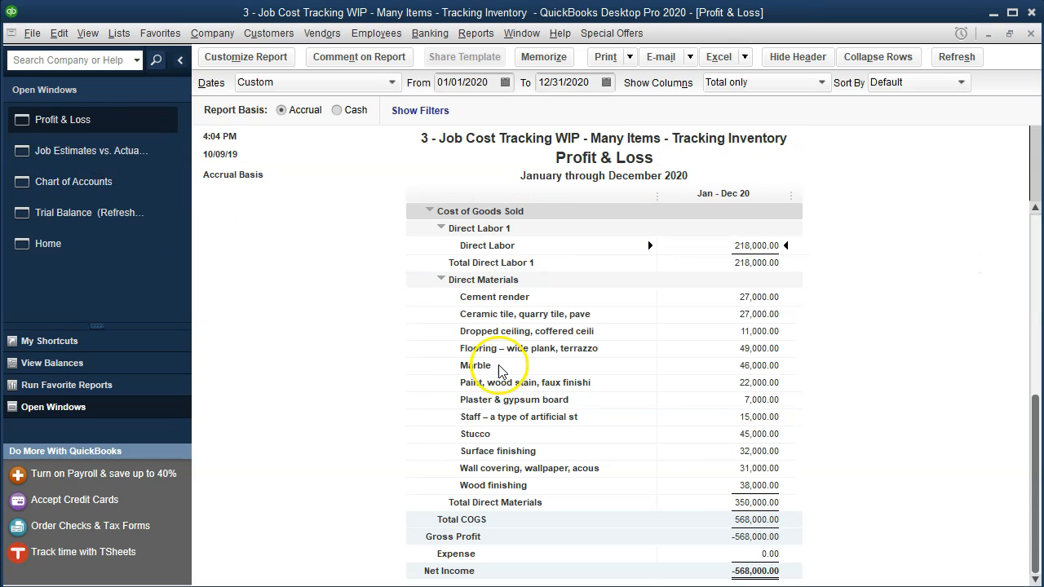
left_click(771, 520)
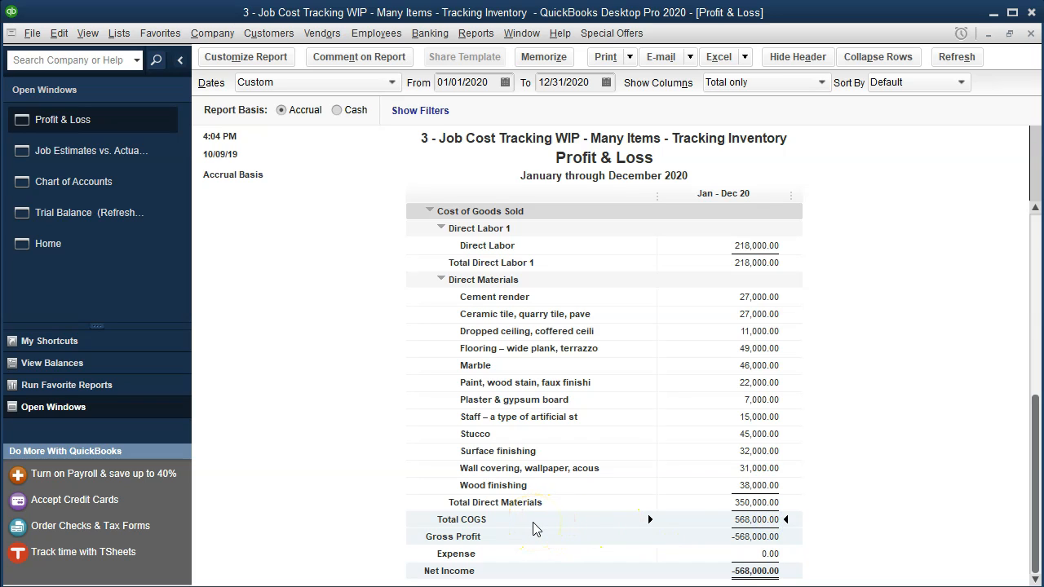
left_click(429, 211)
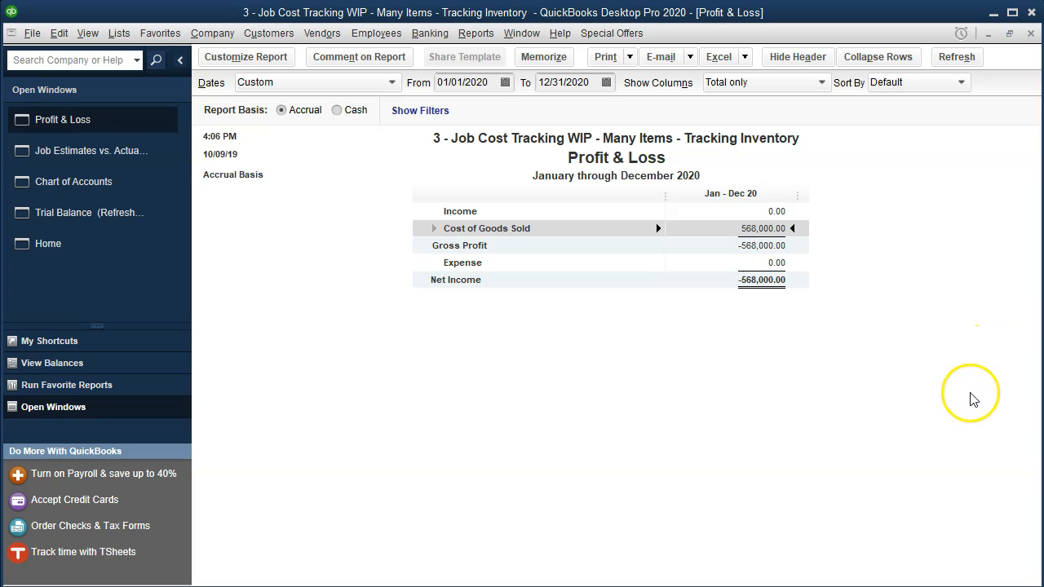
left_click(437, 232)
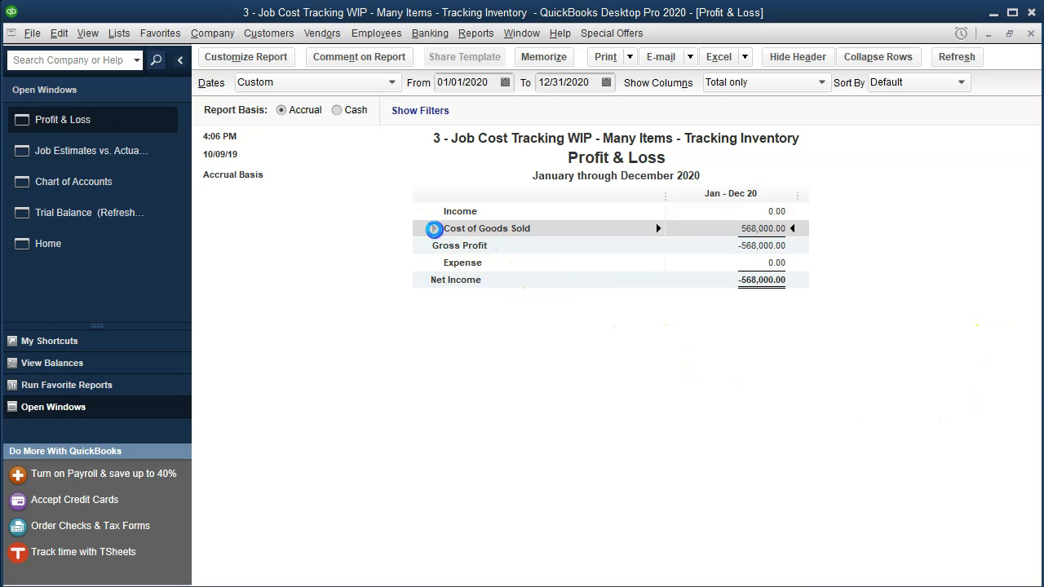